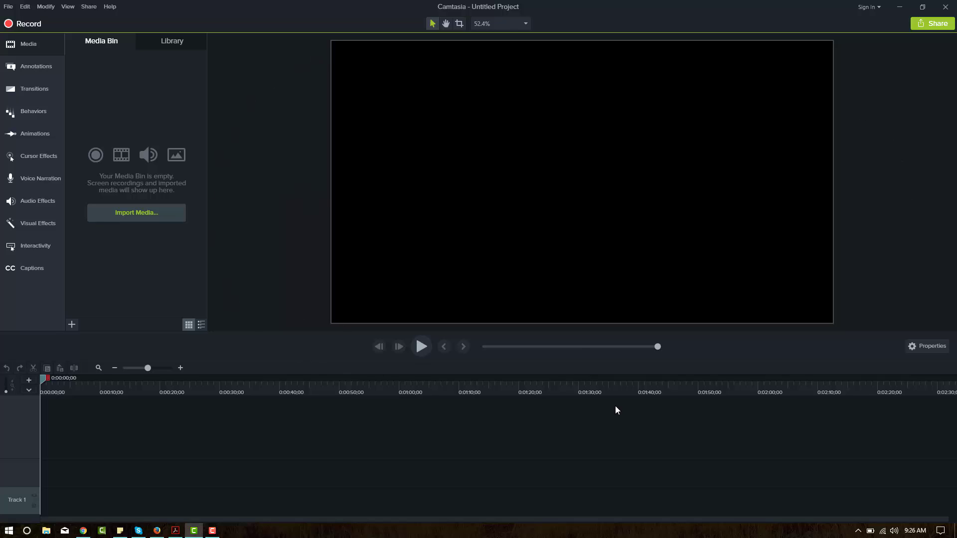
Step: Leave the properties panel hidden and switch the Media section to the built-in asset Library
left_click(926, 347)
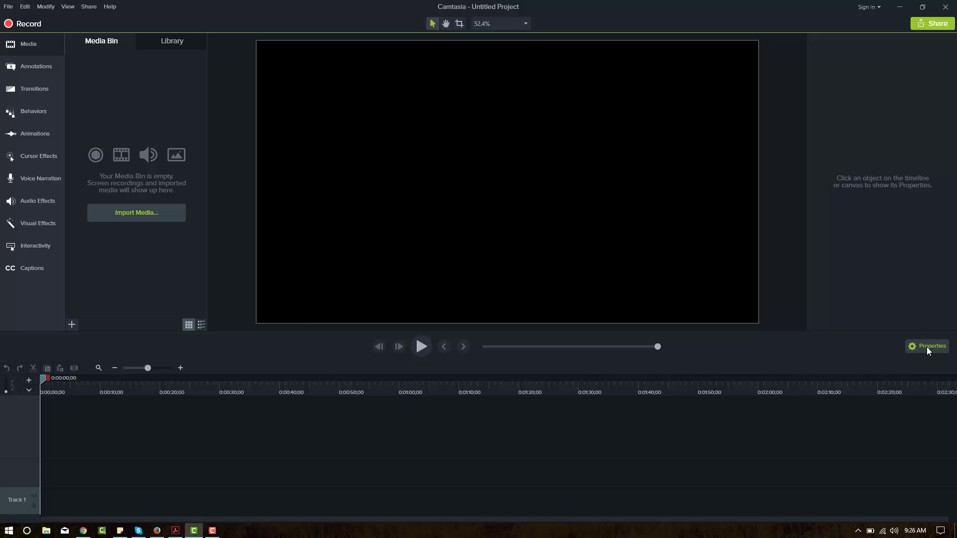
left_click(926, 347)
left_click(926, 346)
left_click(926, 346)
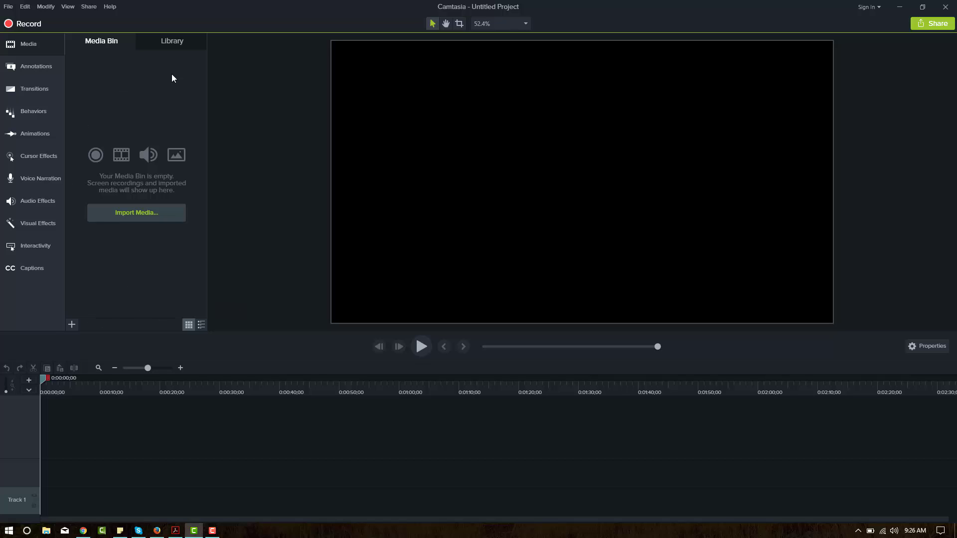
left_click(171, 43)
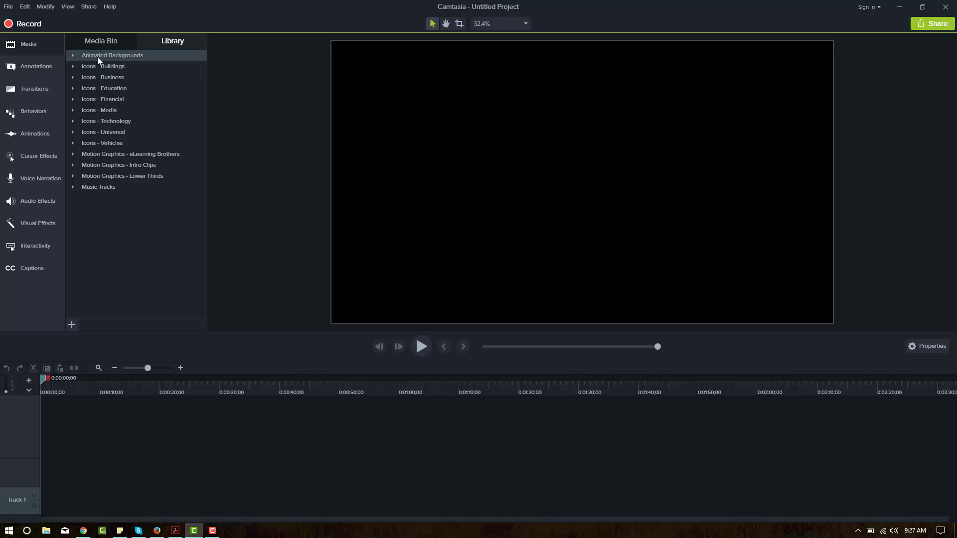
left_click(73, 56)
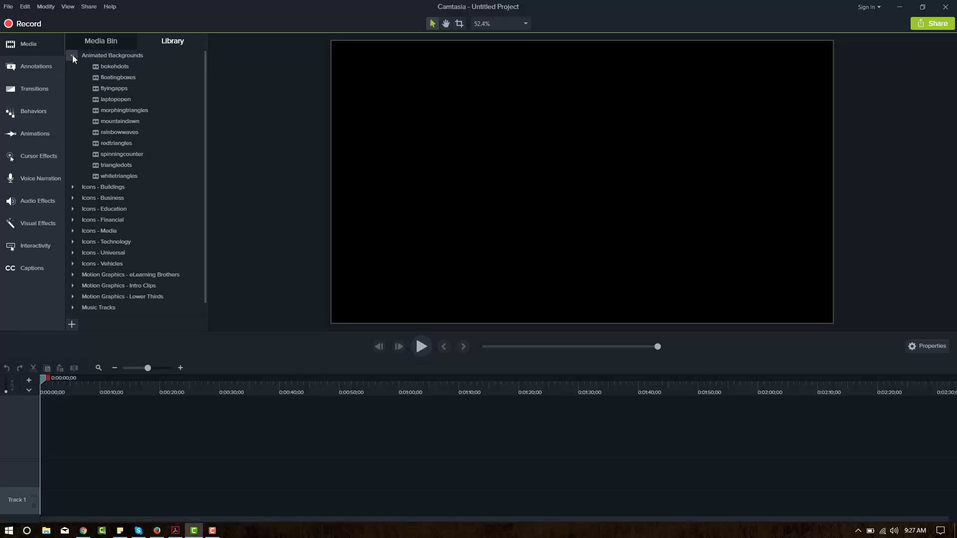
double_click(109, 66)
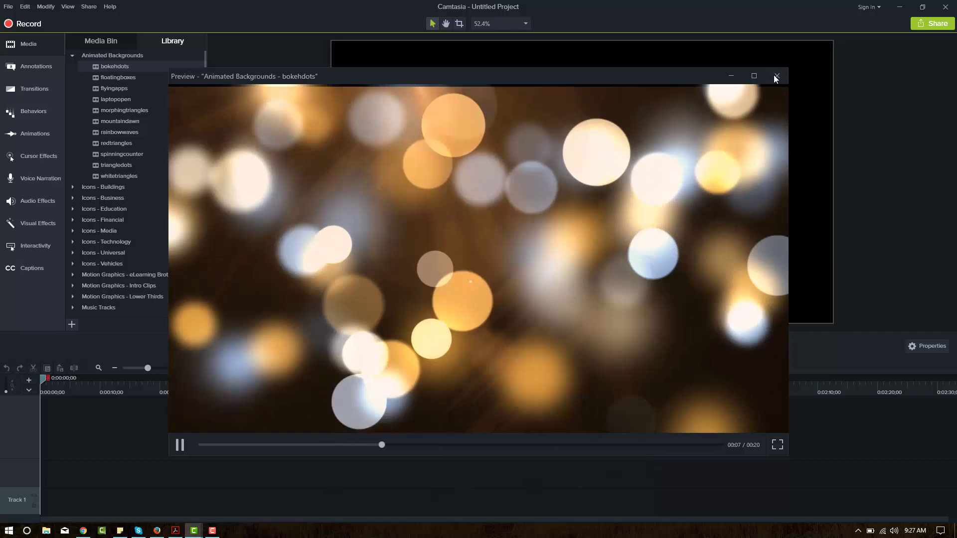
left_click(777, 76)
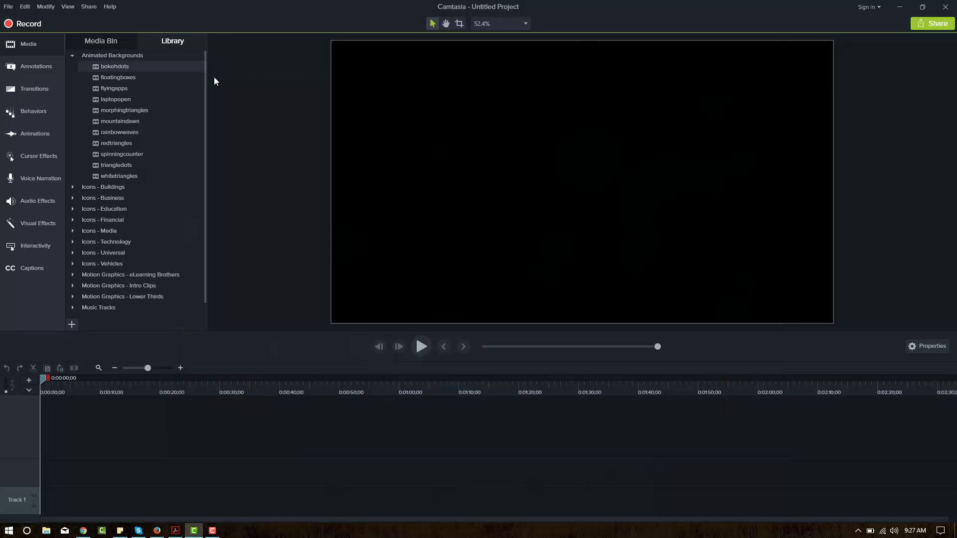
double_click(113, 120)
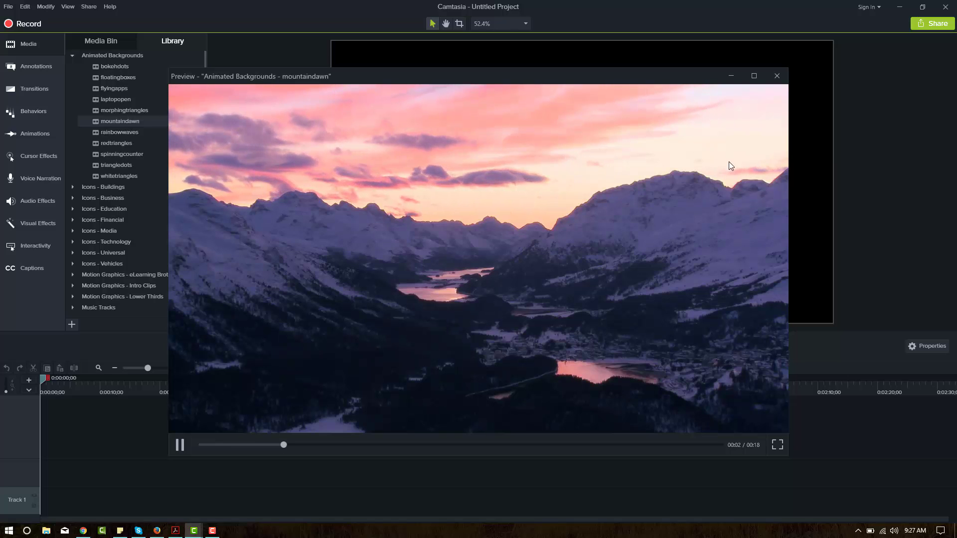
left_click(776, 76)
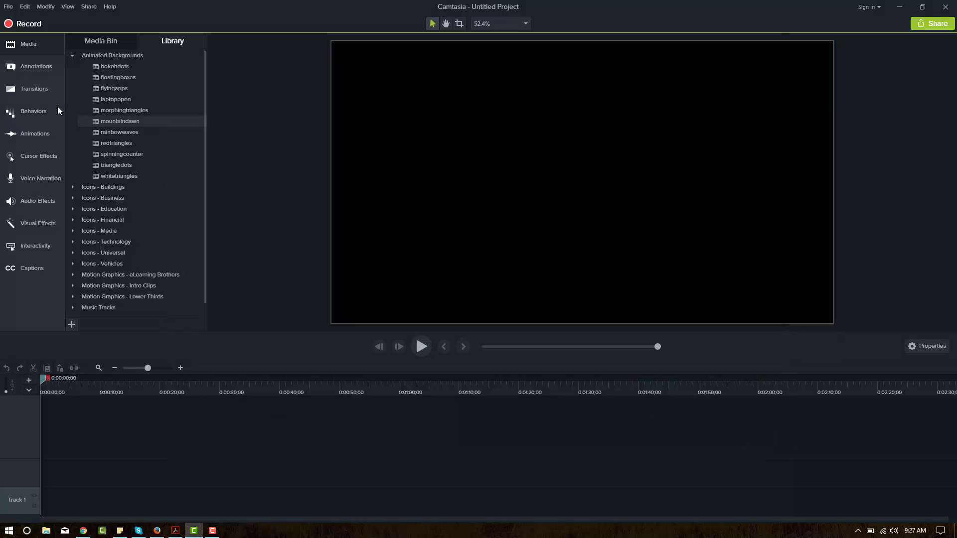
left_click(72, 55)
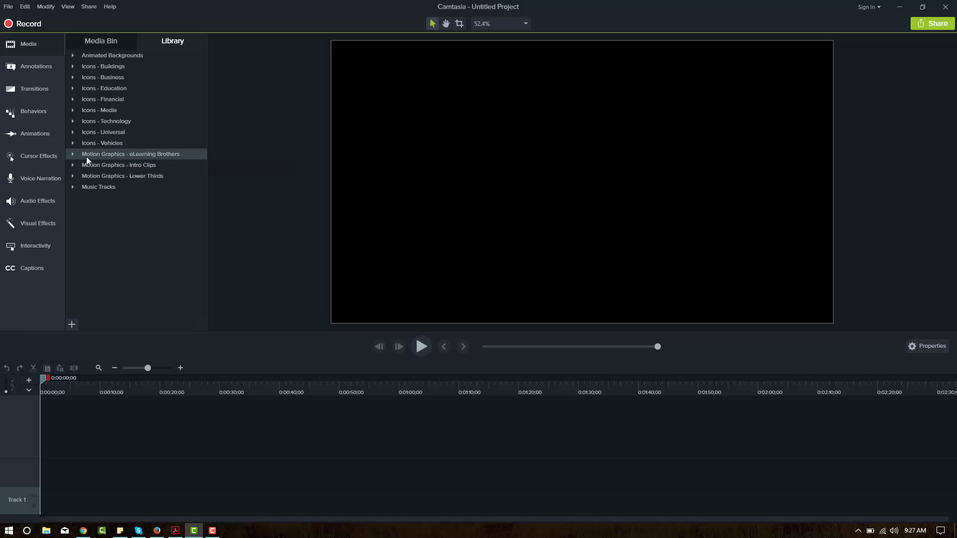
Step: Expand Motion Graphics - eLearning Brothers and preview hexagone-intro01, hexagone-lowerthird01 and hexagone-lowerthird03
left_click(71, 154)
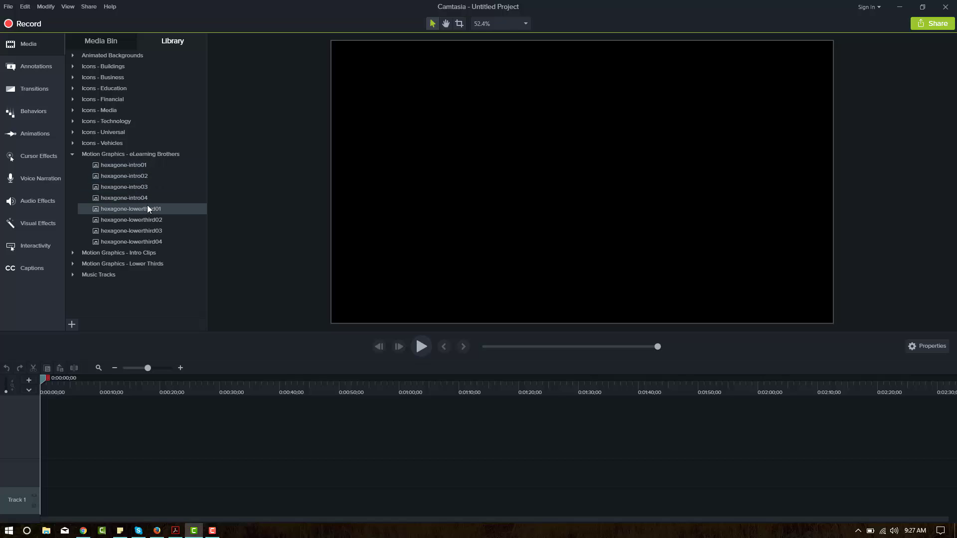
double_click(120, 165)
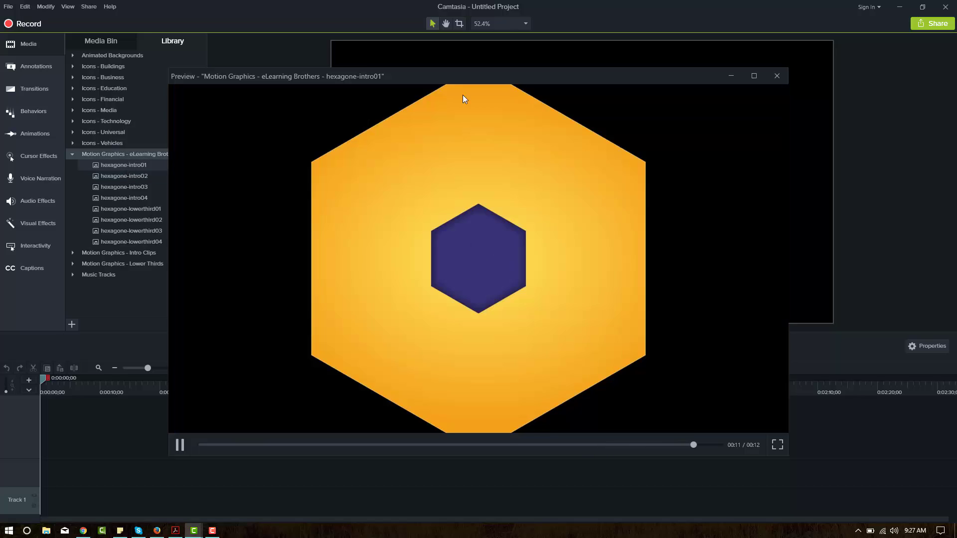
left_click(776, 76)
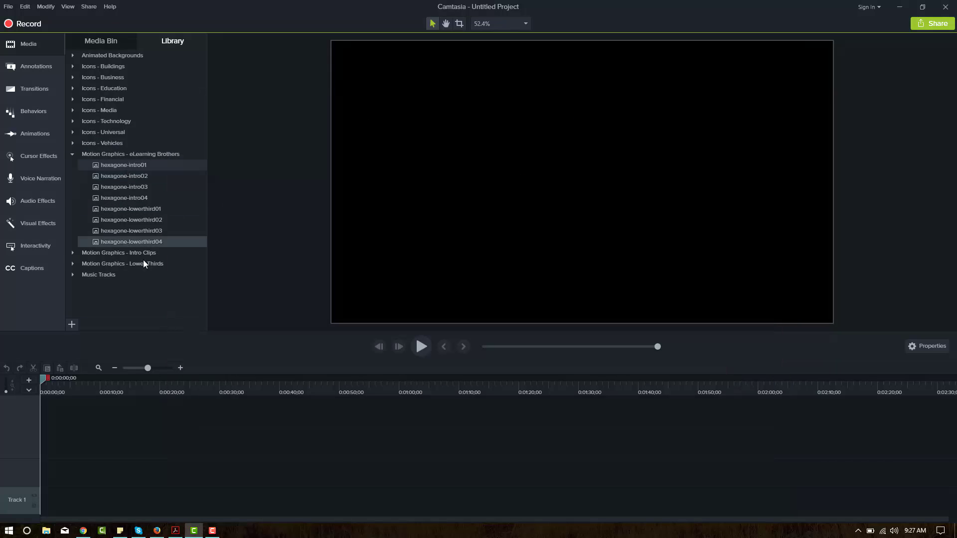
double_click(126, 210)
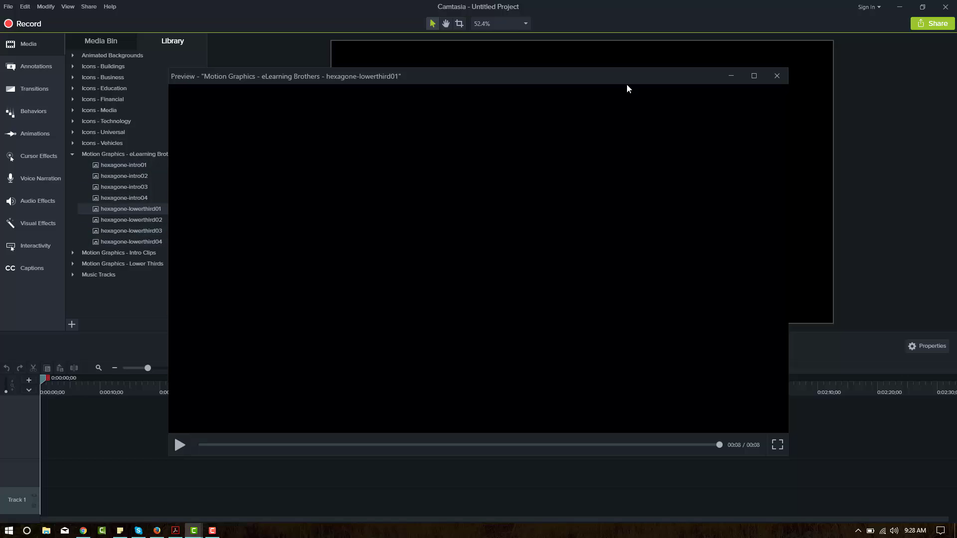
left_click(772, 81)
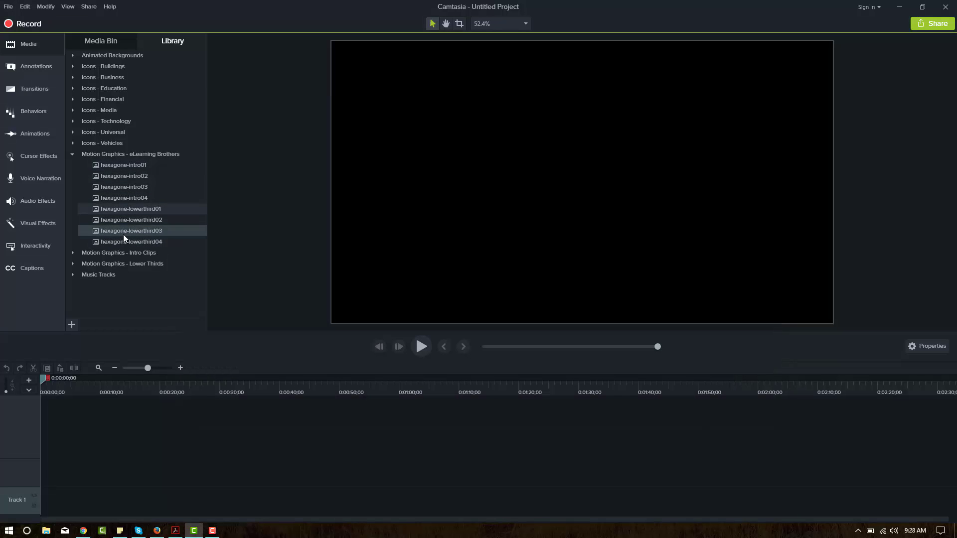
double_click(123, 234)
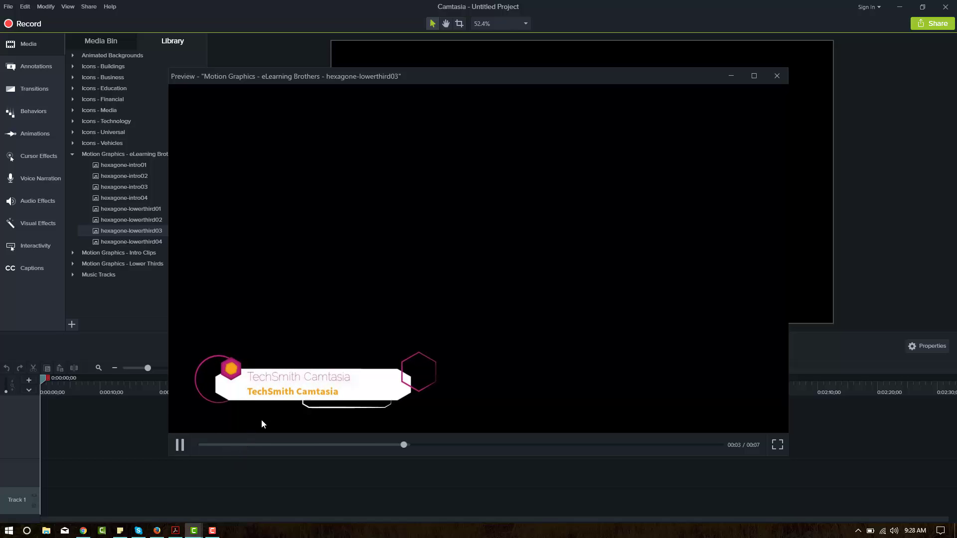
Step: Close the hexagone-lowerthird03 preview and collapse eLearning Brothers, Intro Clips, Lower Thirds and Music Tracks
left_click(777, 76)
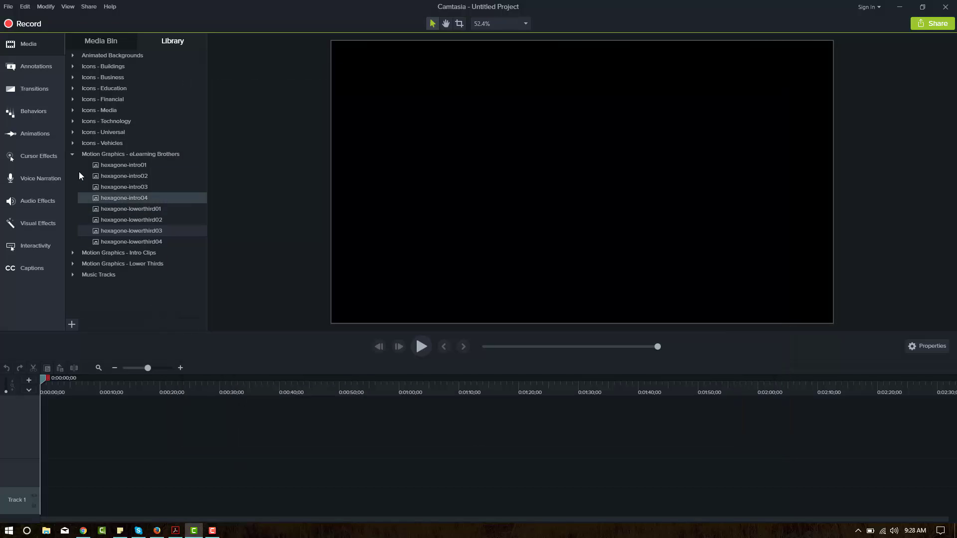
left_click(73, 155)
left_click(72, 165)
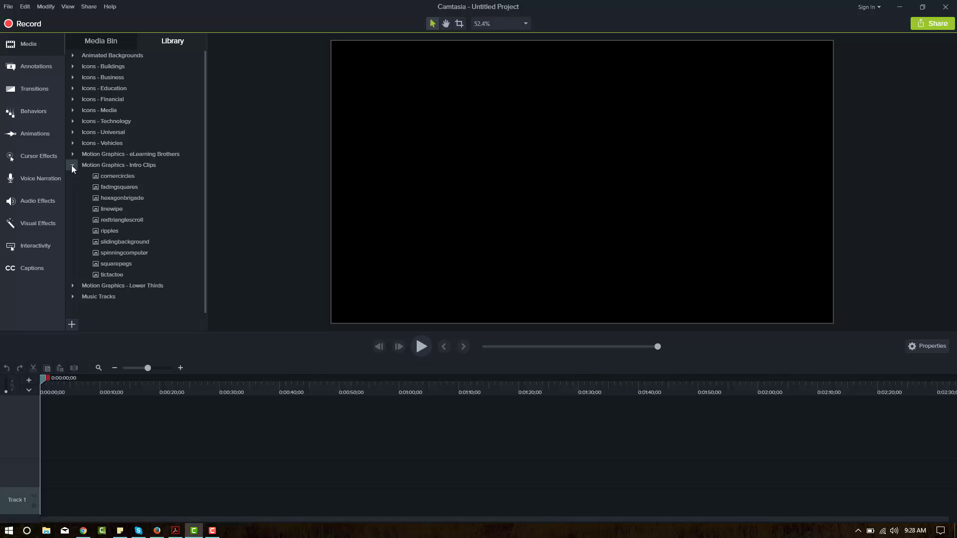
left_click(71, 166)
left_click(70, 178)
left_click(70, 177)
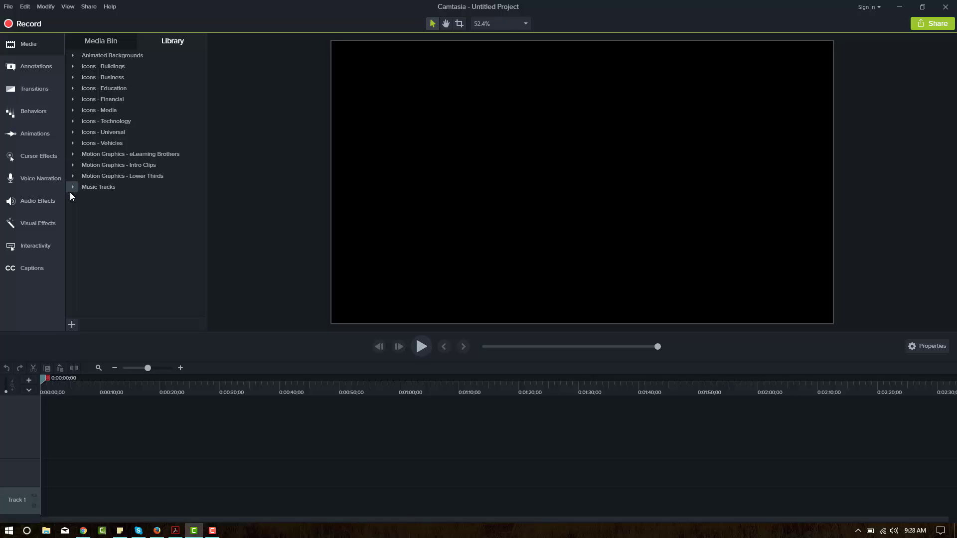
left_click(71, 188)
left_click(70, 187)
Step: In the browser's Camtasia theme search results, open the Plasma: Camtasia Theme product page
left_click(83, 531)
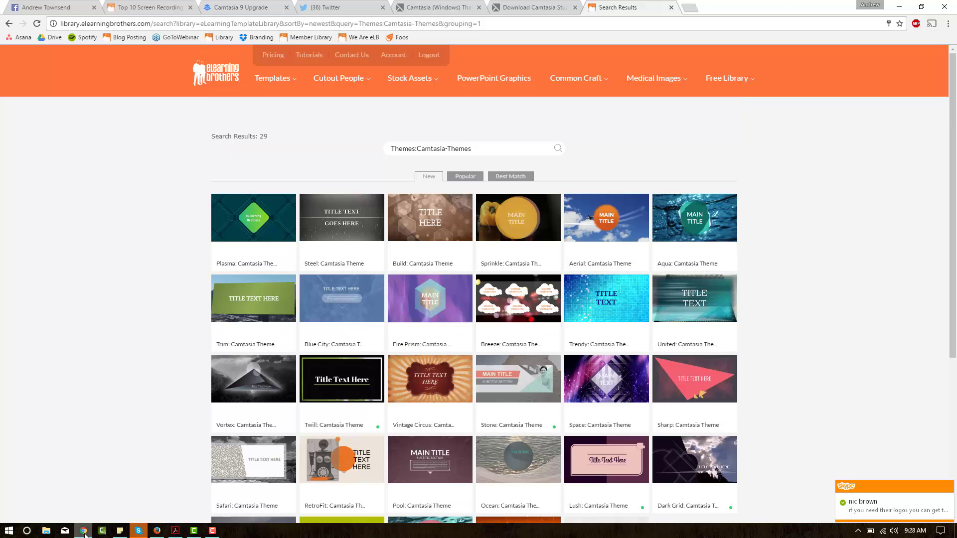
scroll(797, 216, "down", 2)
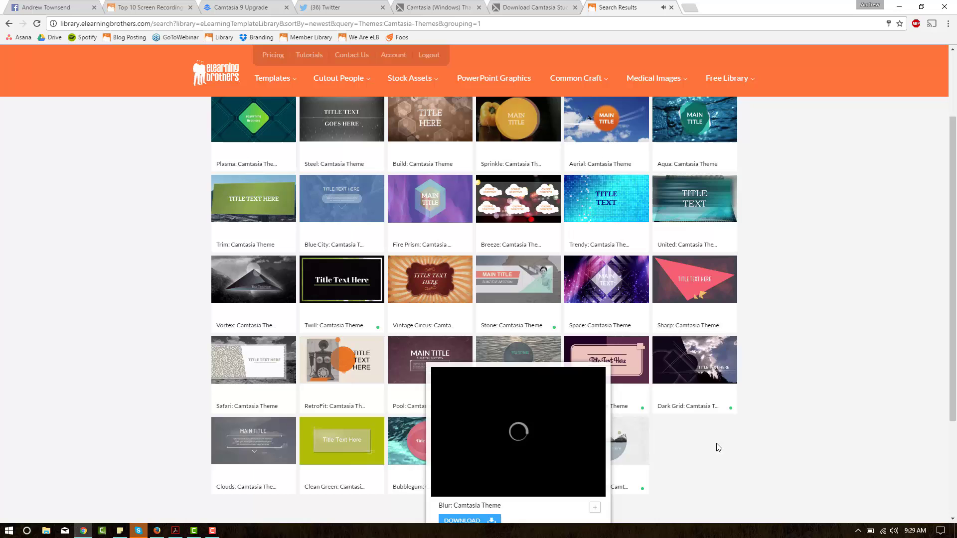
scroll(408, 364, "up", 2)
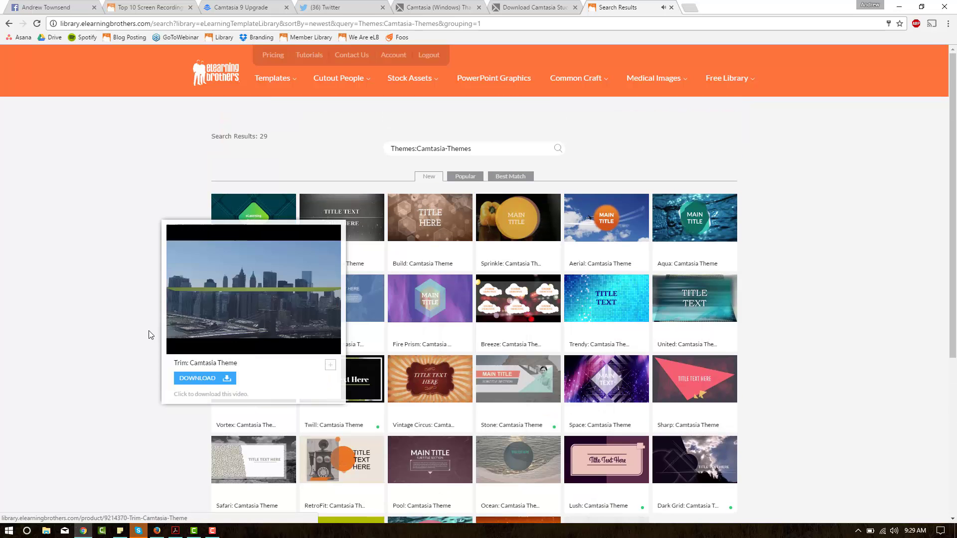
mouse_move(252, 215)
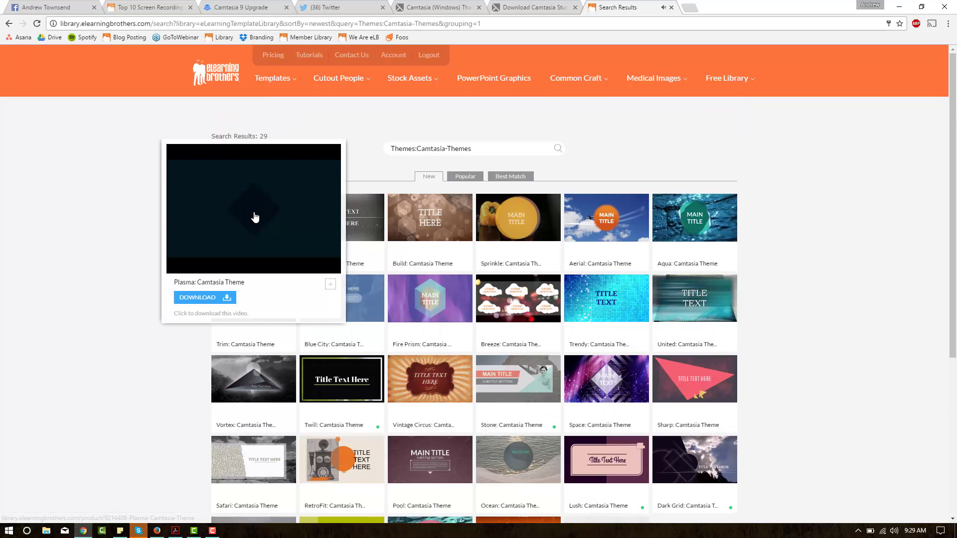
left_click(256, 245)
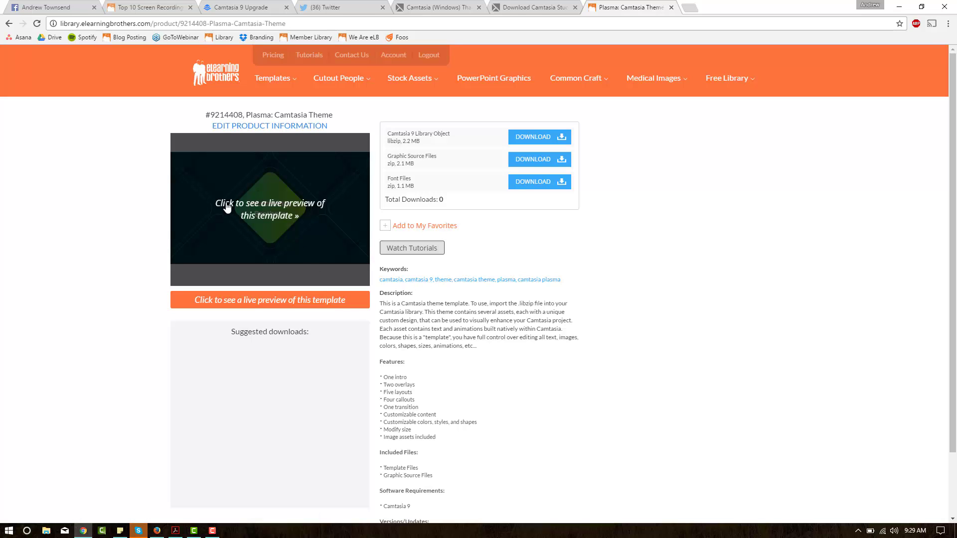
Step: Watch and scrub the Plasma live preview, then download the Camtasia 9 Library Object file
left_click(263, 211)
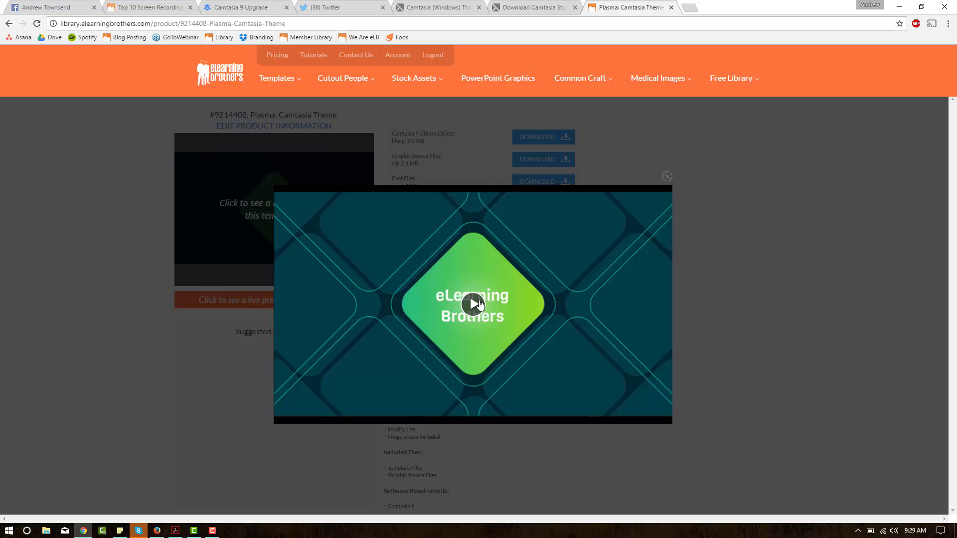
left_click(479, 305)
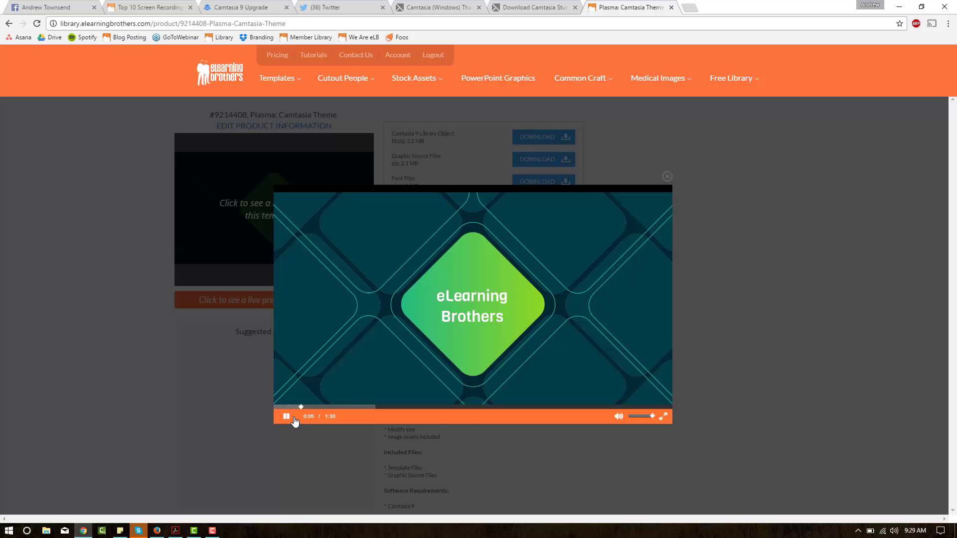
left_click_drag(352, 407, 365, 413)
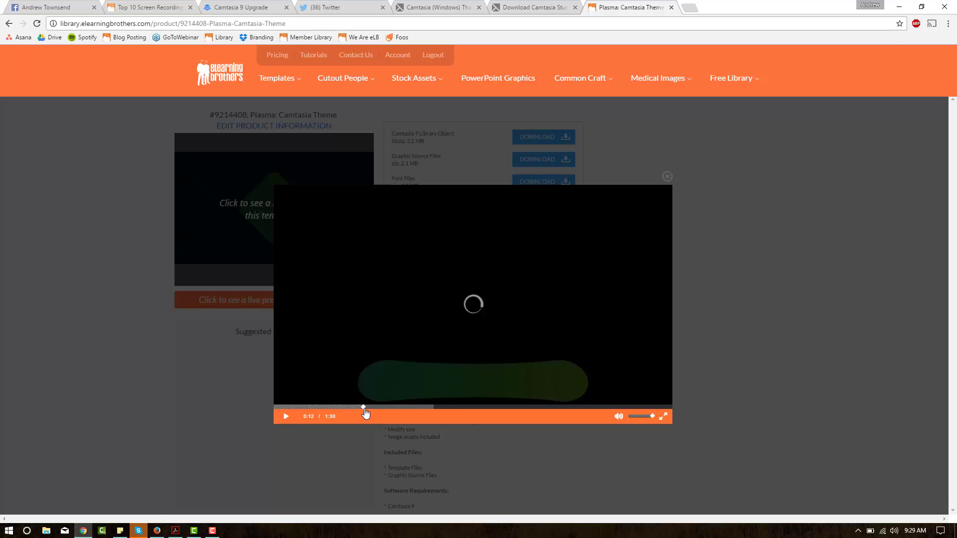
left_click(270, 426)
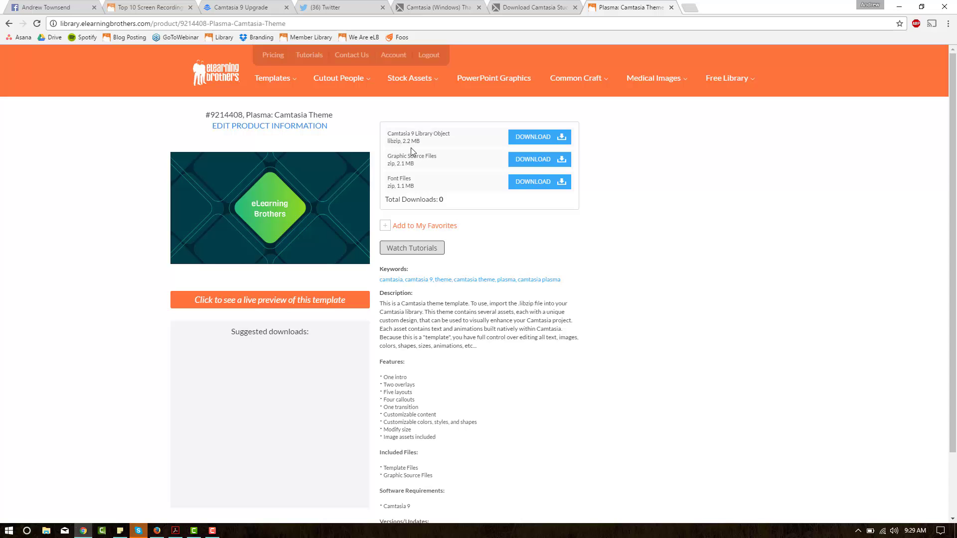
left_click(551, 136)
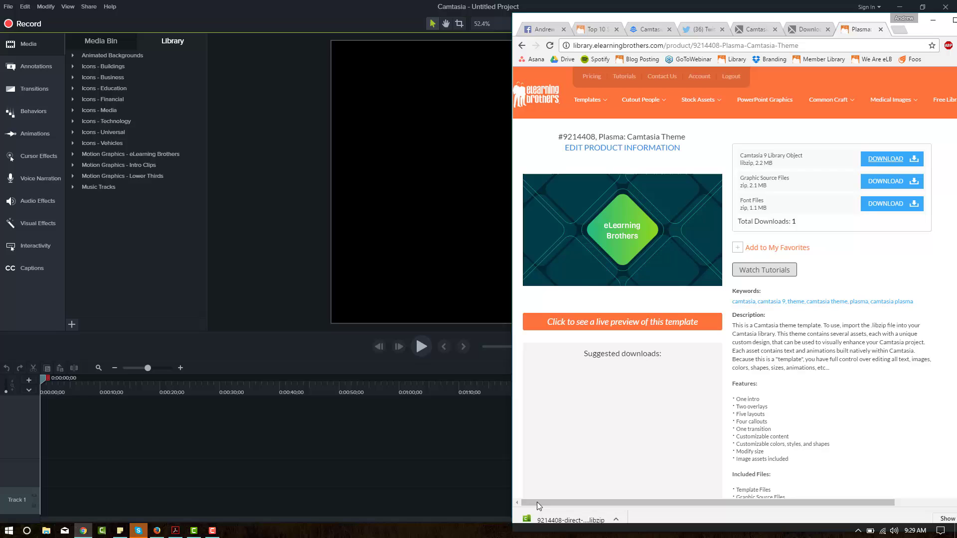
Step: Drag the downloaded Plasma .libzip from its folder into the Library and confirm the import
left_click(616, 522)
left_click(637, 495)
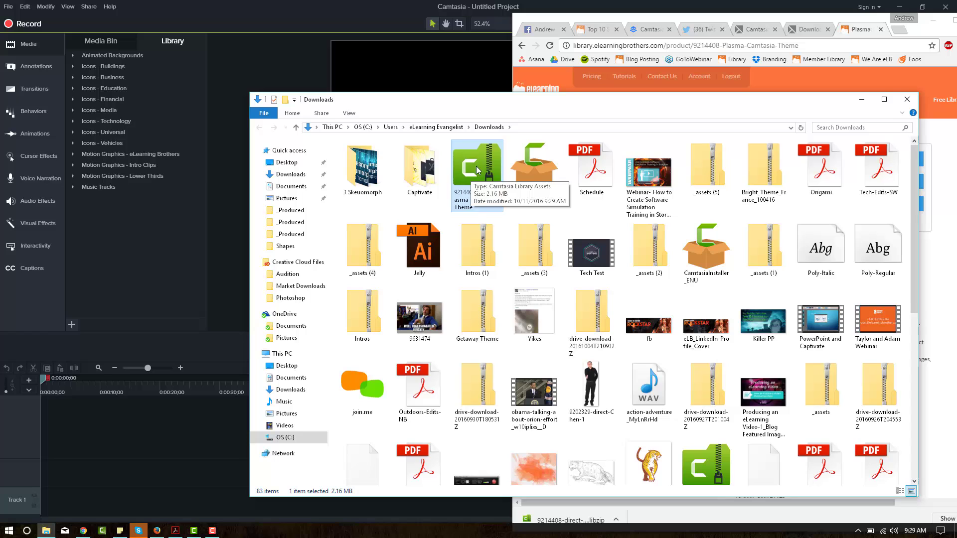
left_click_drag(474, 165, 178, 240)
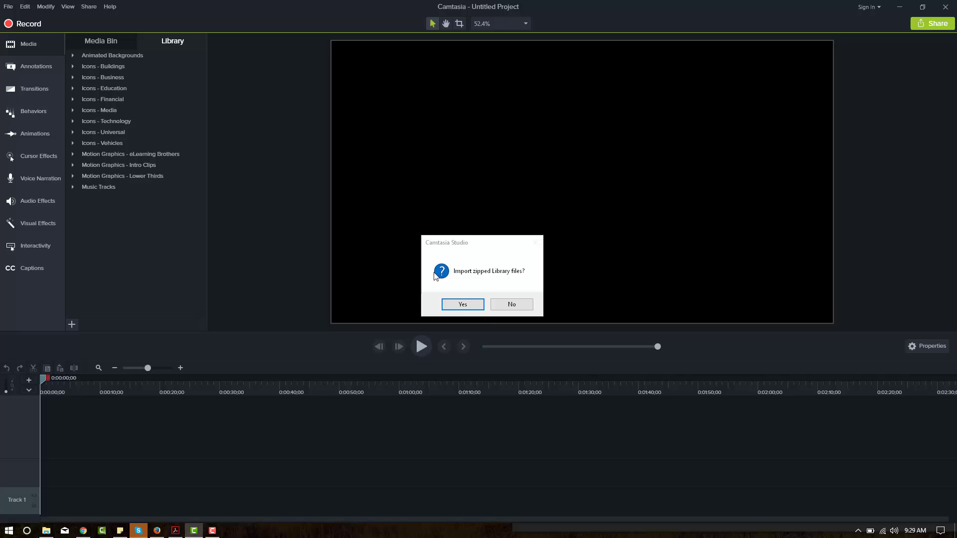
left_click(462, 304)
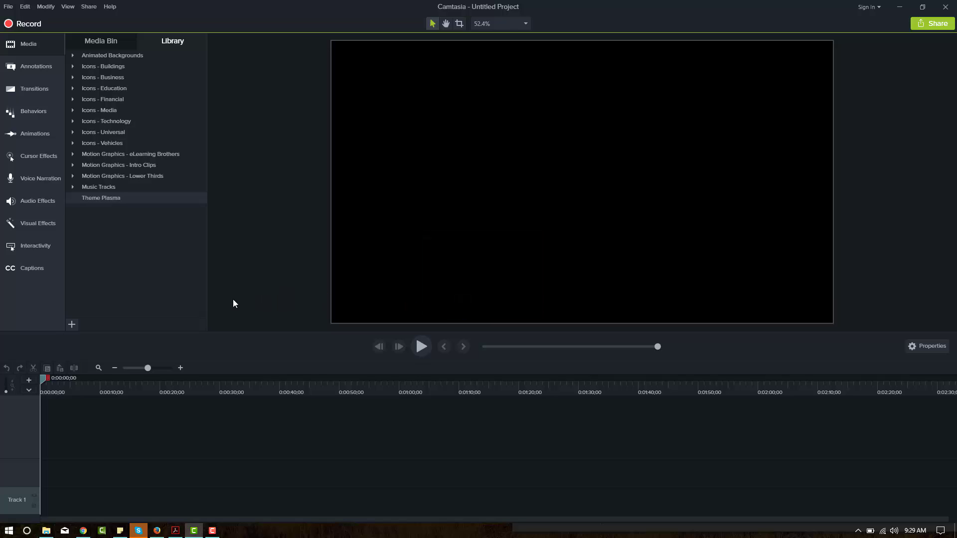
scroll(122, 215, "down", 1)
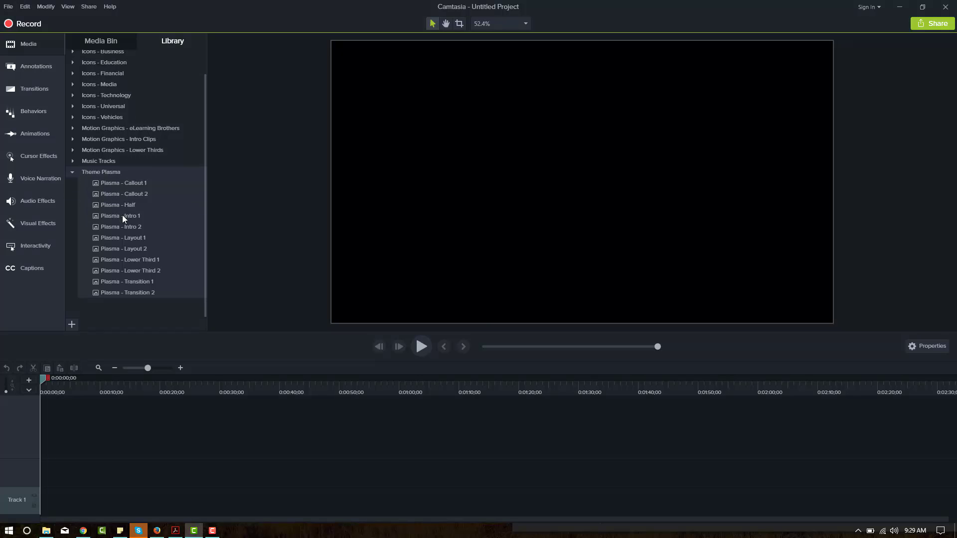
scroll(95, 239, "up", 1)
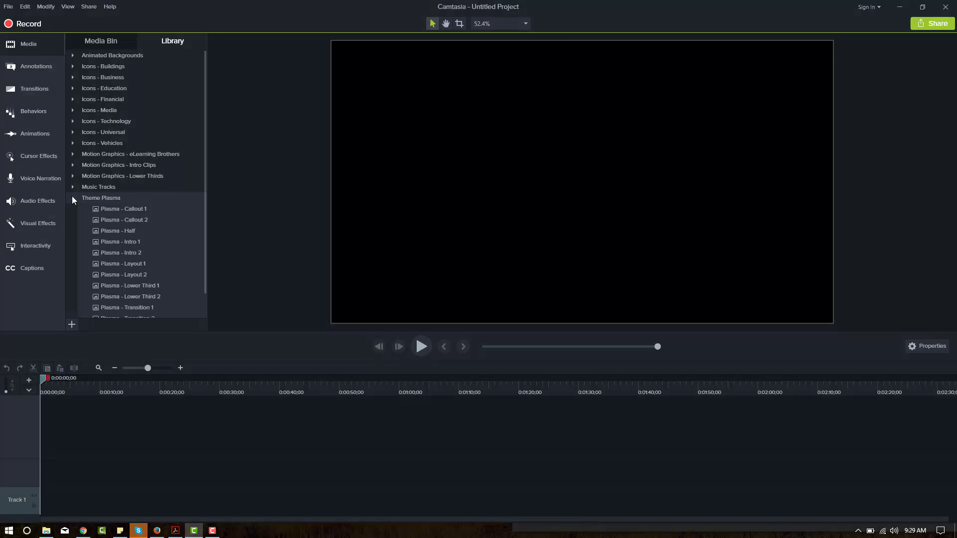
scroll(87, 209, "down", 1)
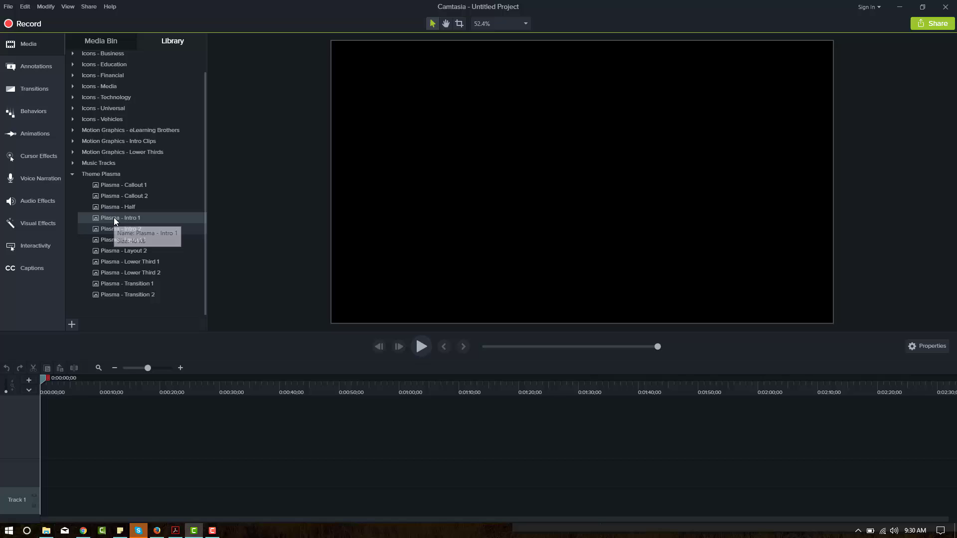
Step: Put Plasma - Intro 1 at the start of Track 1 and stop its preview playback
left_click_drag(114, 218, 41, 507)
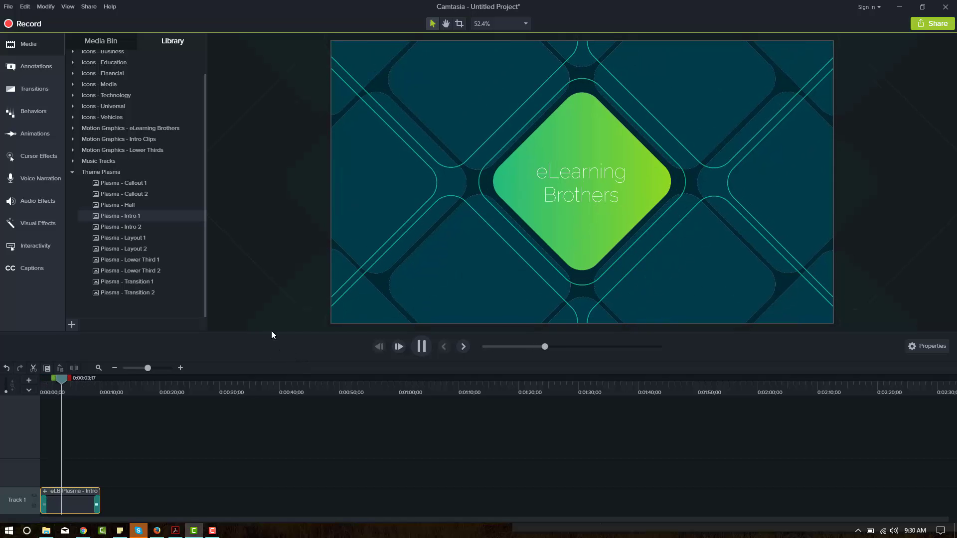
left_click(553, 200)
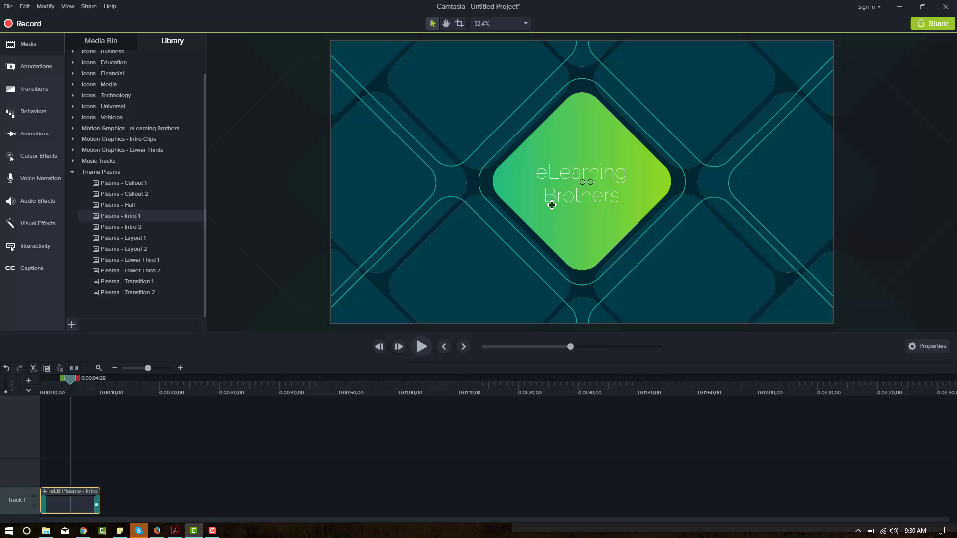
Step: Replace the intro's eLearning Brothers title text with 'Introduction Title Here'
double_click(558, 175)
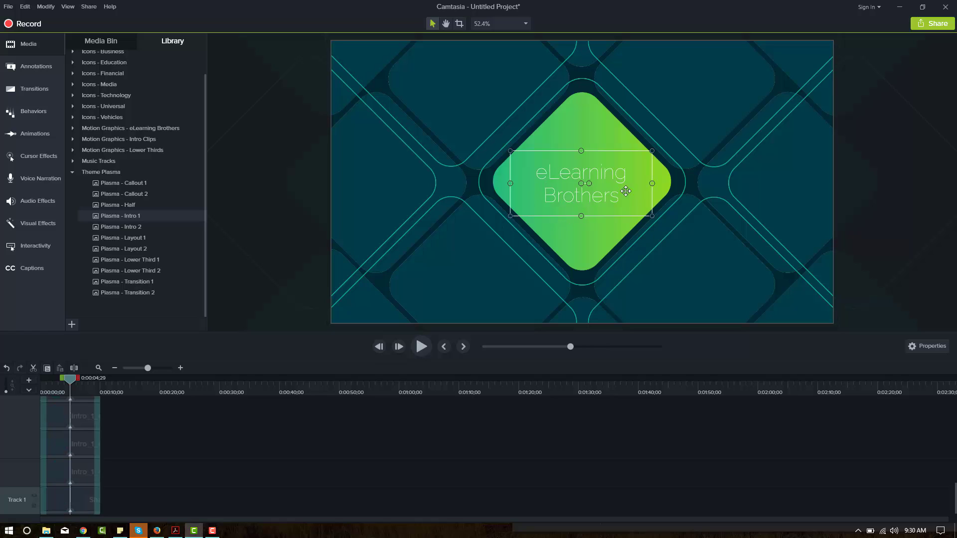
left_click_drag(567, 173, 568, 174)
double_click(567, 174)
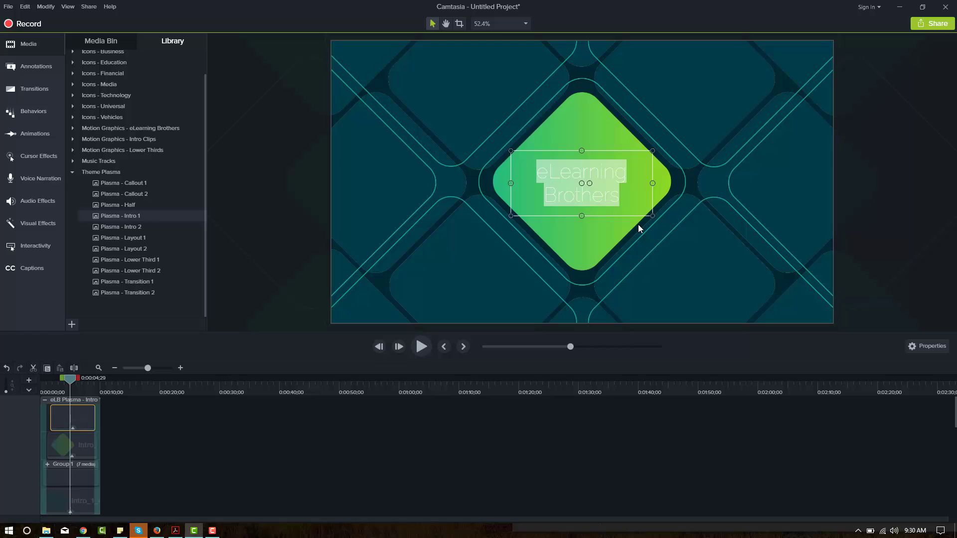
type("Introduction")
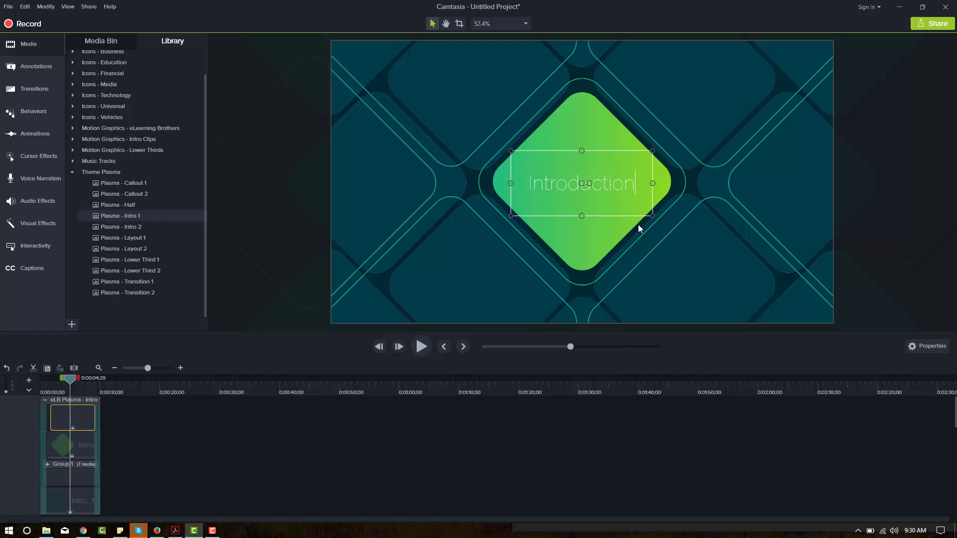
type(" Title")
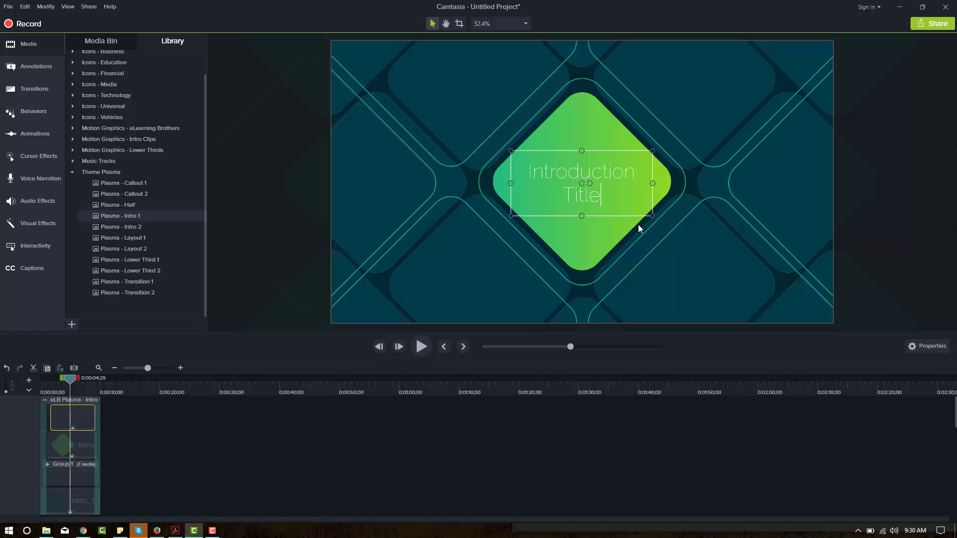
type(" Here")
triple_click(592, 189)
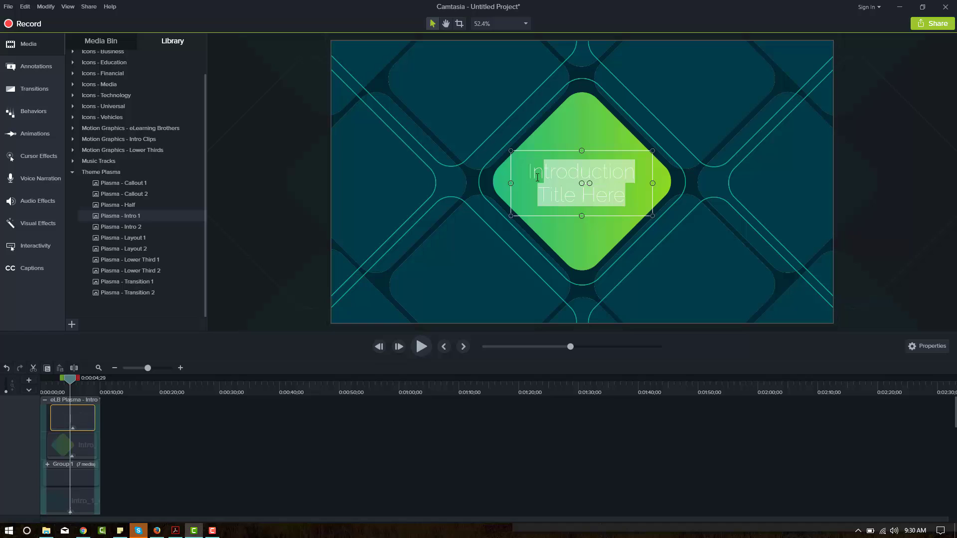
left_click(591, 172)
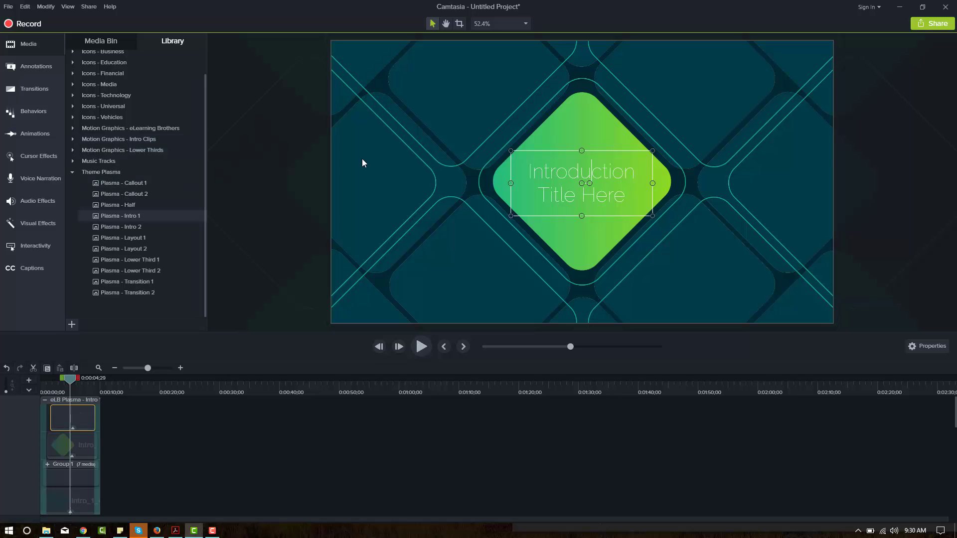
Step: Show the title callout's properties and view its Shifting behavior on the Behaviors tab
left_click(919, 349)
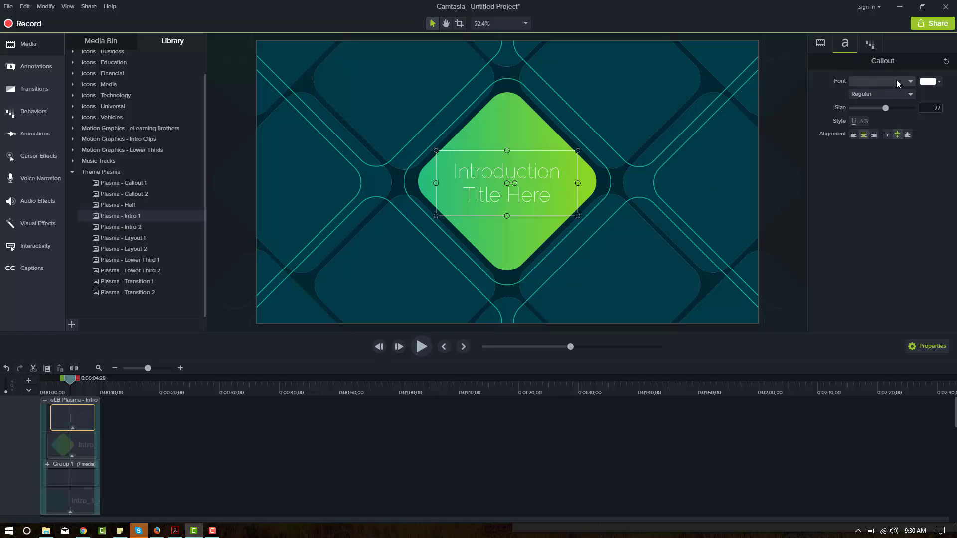
left_click(910, 83)
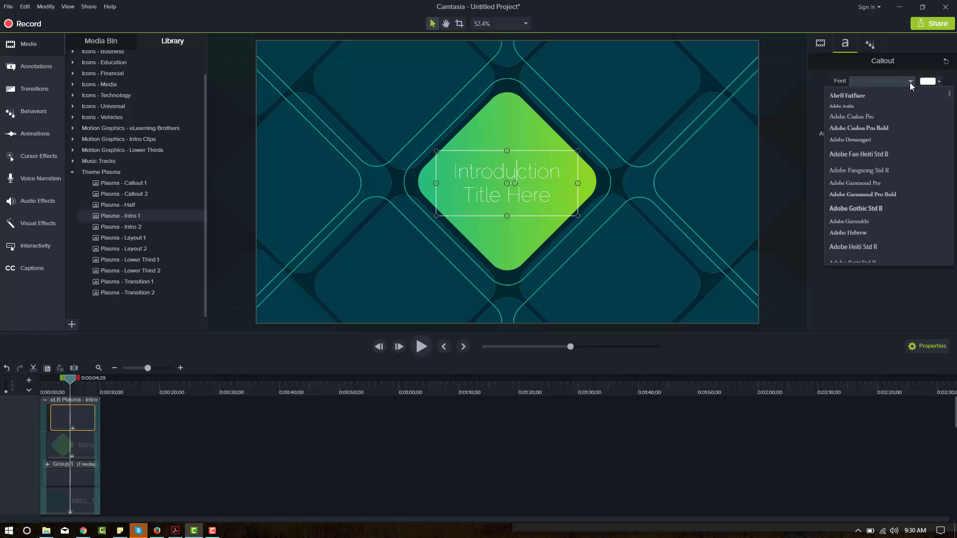
left_click(910, 82)
left_click(871, 45)
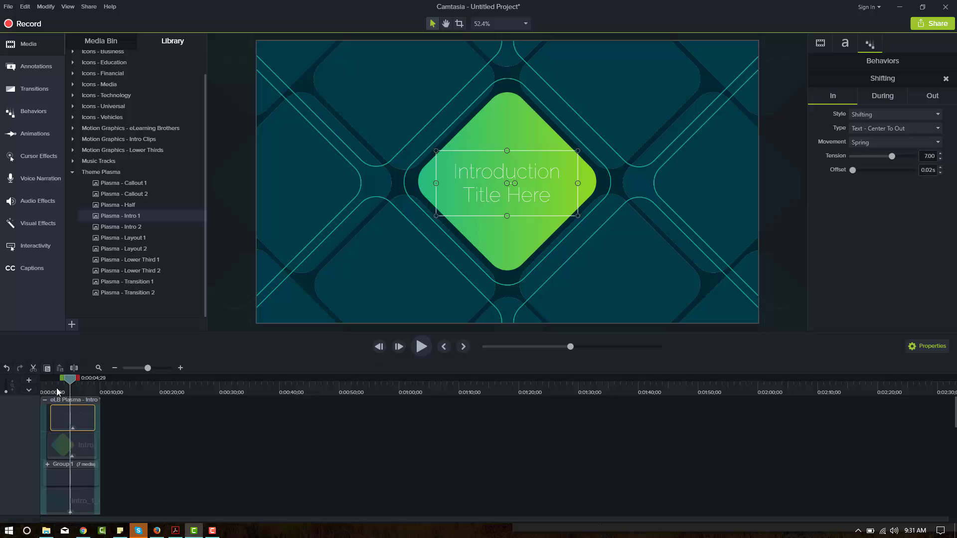
Step: Play the intro from the start twice to watch the Shifting title entrance, then select the title
left_click(42, 388)
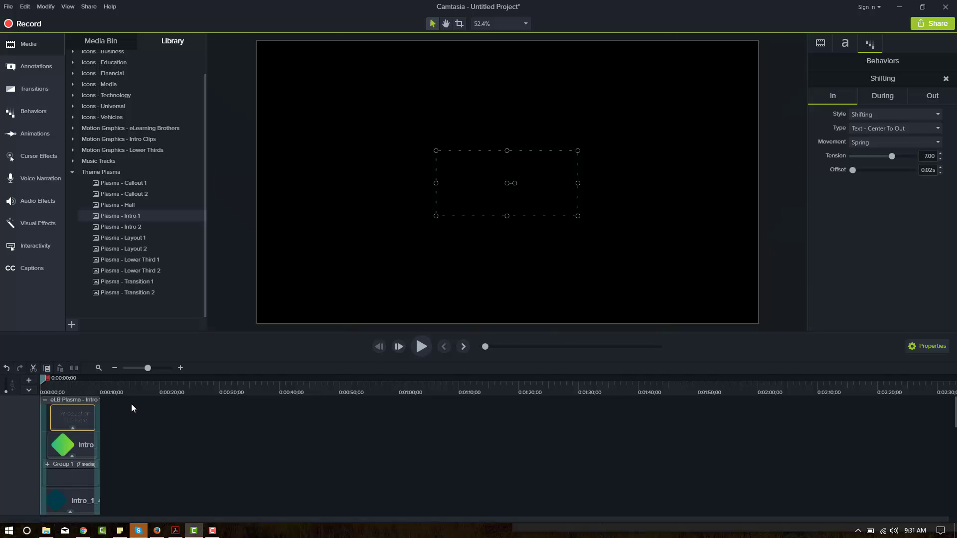
key("space")
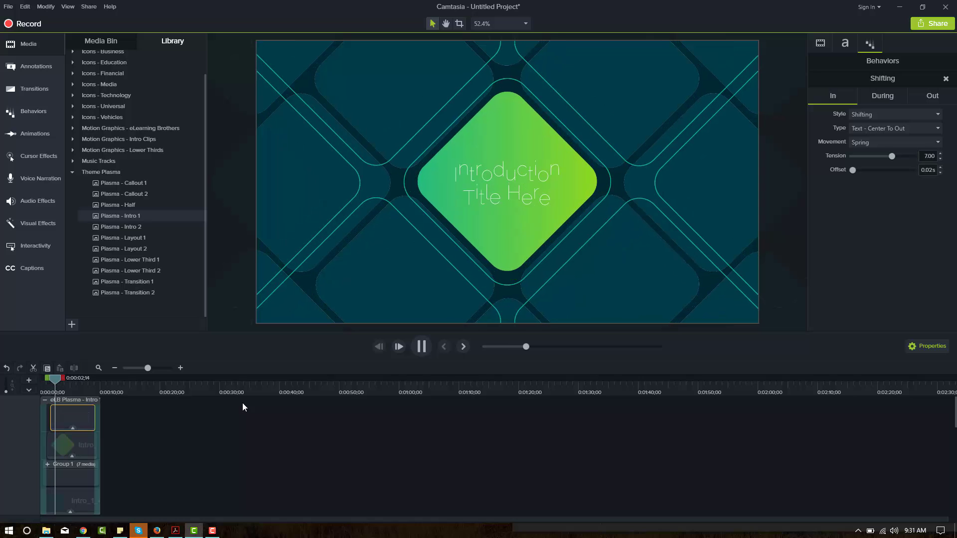
key("space")
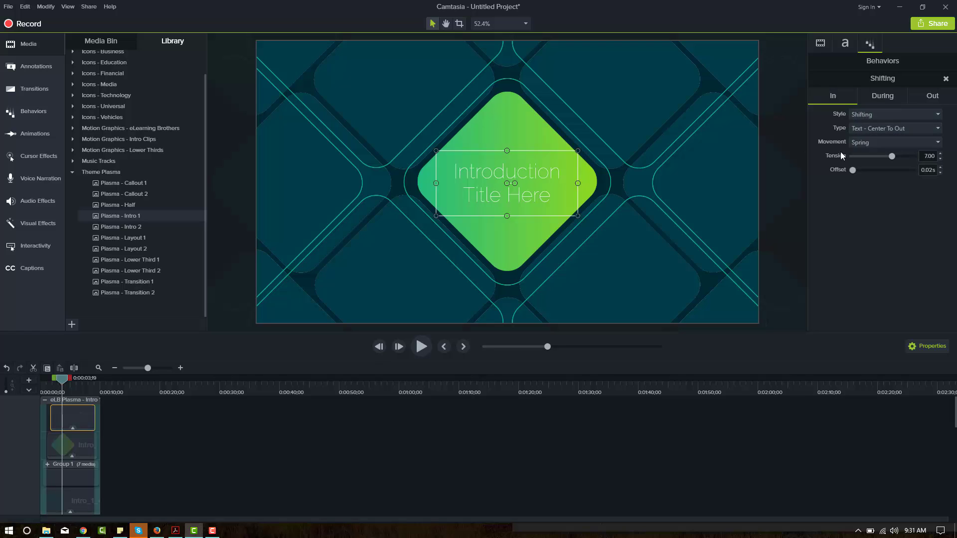
left_click(46, 386)
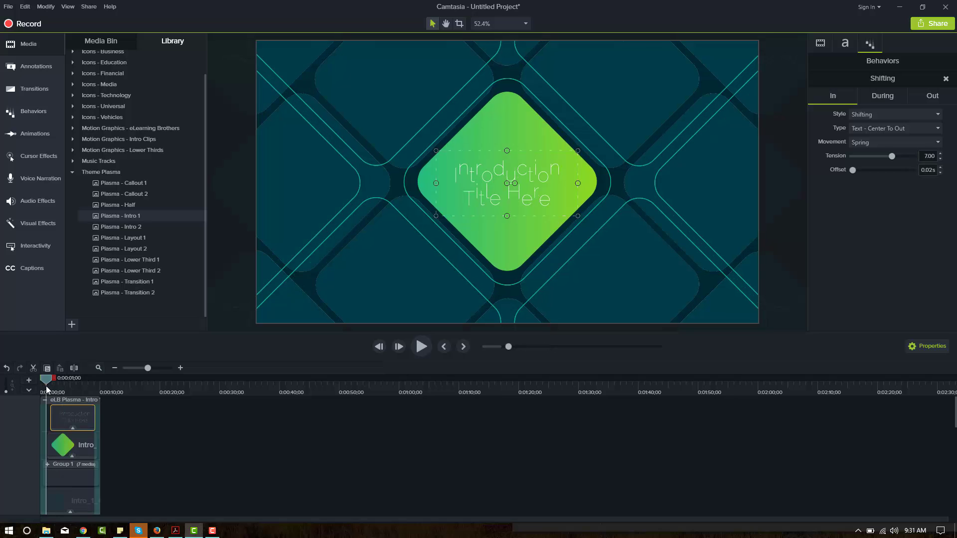
key("space")
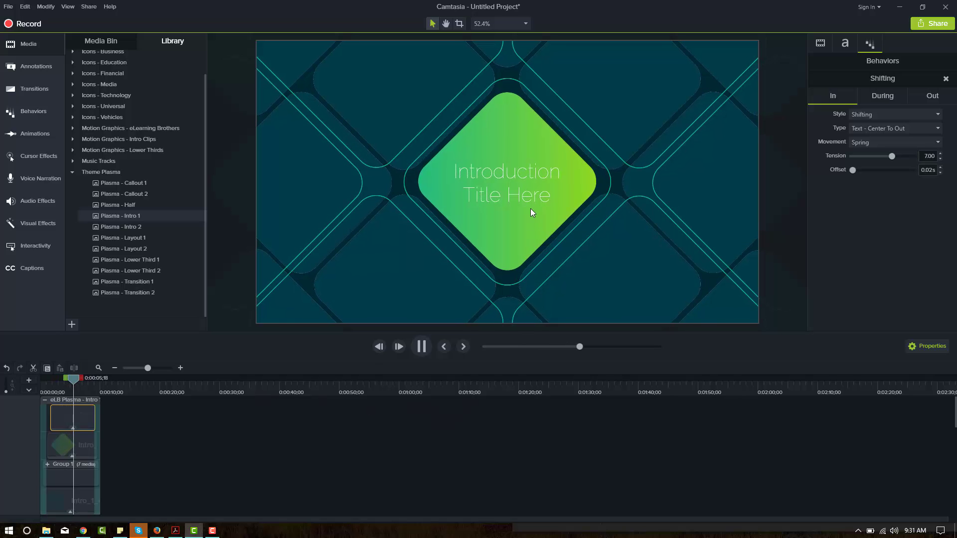
left_click(513, 185)
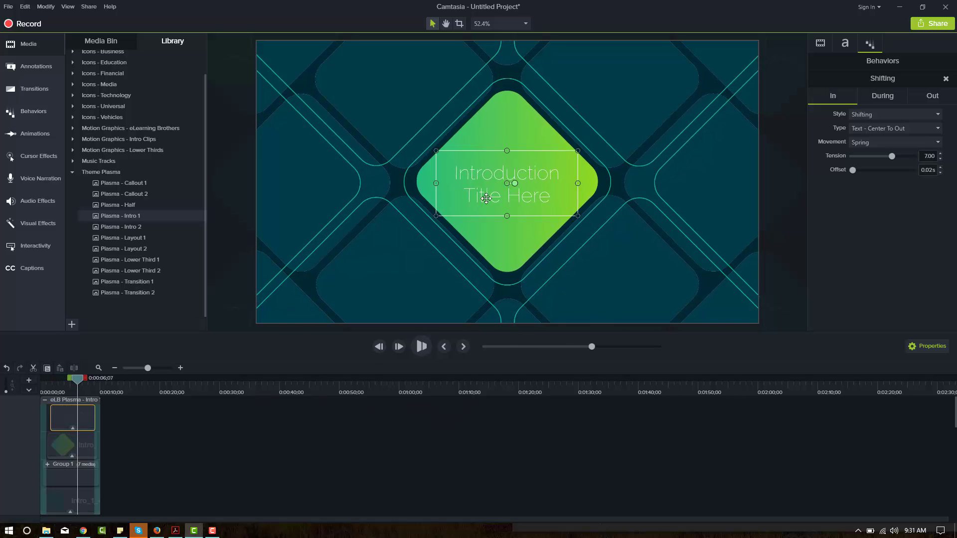
Step: Review the title's Pop Up loop settings (10° rotation, 3 s loop) and replay the intro from the start
left_click(874, 98)
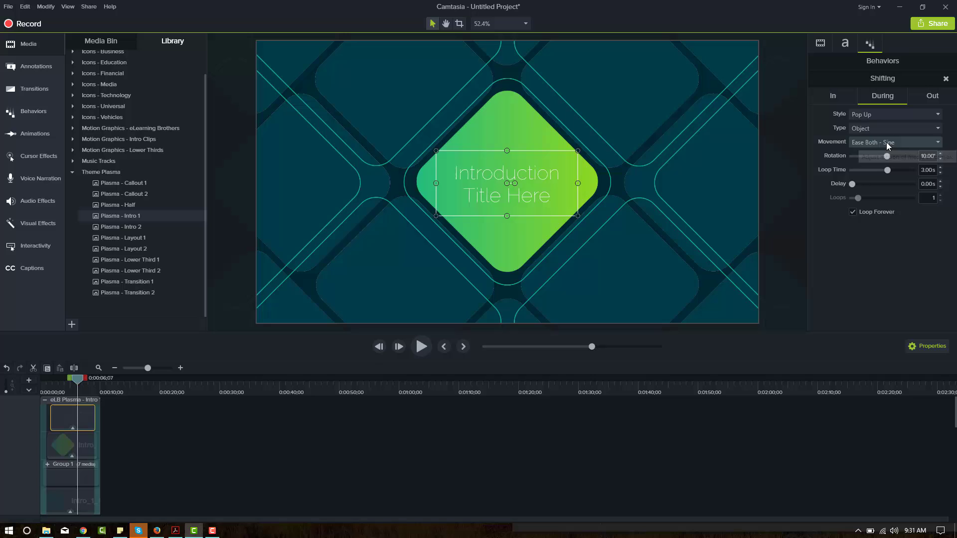
left_click(59, 390)
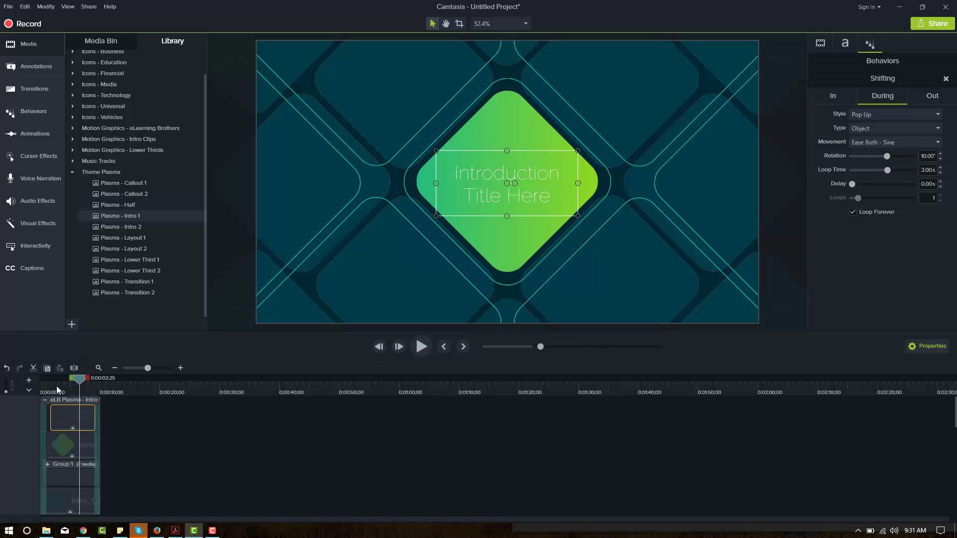
left_click(421, 346)
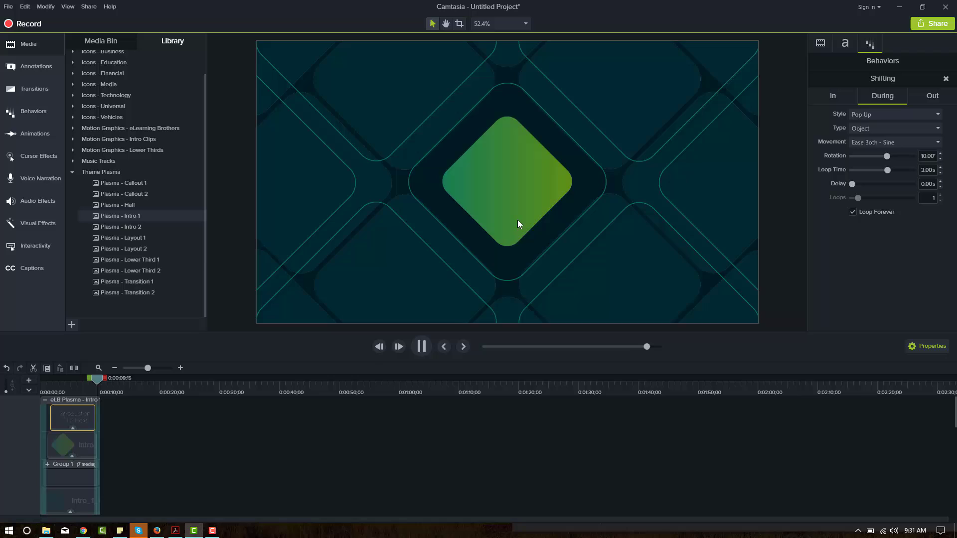
Step: Inspect the title's Out exit settings at 0:03, then collapse the Plasma - Intro 1 group on Track 1
left_click(933, 96)
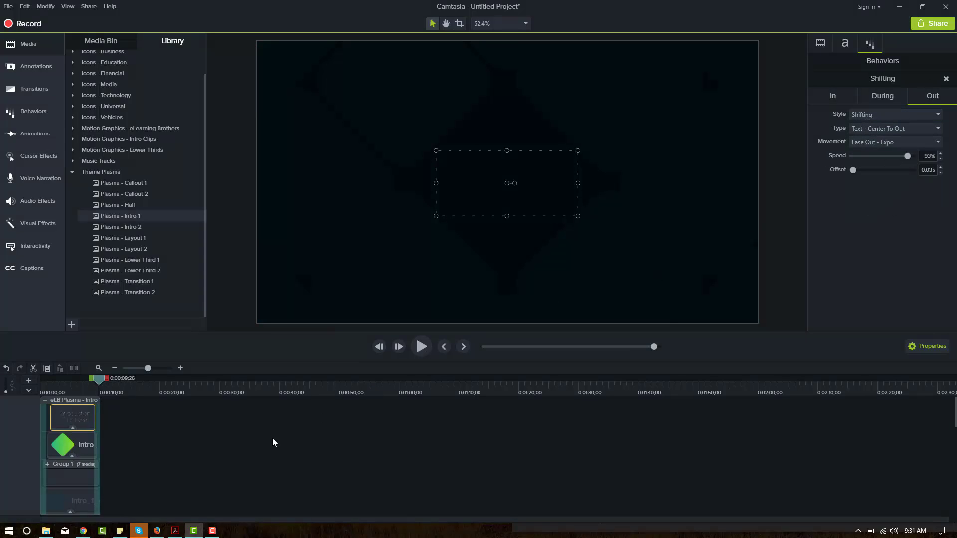
left_click(61, 395)
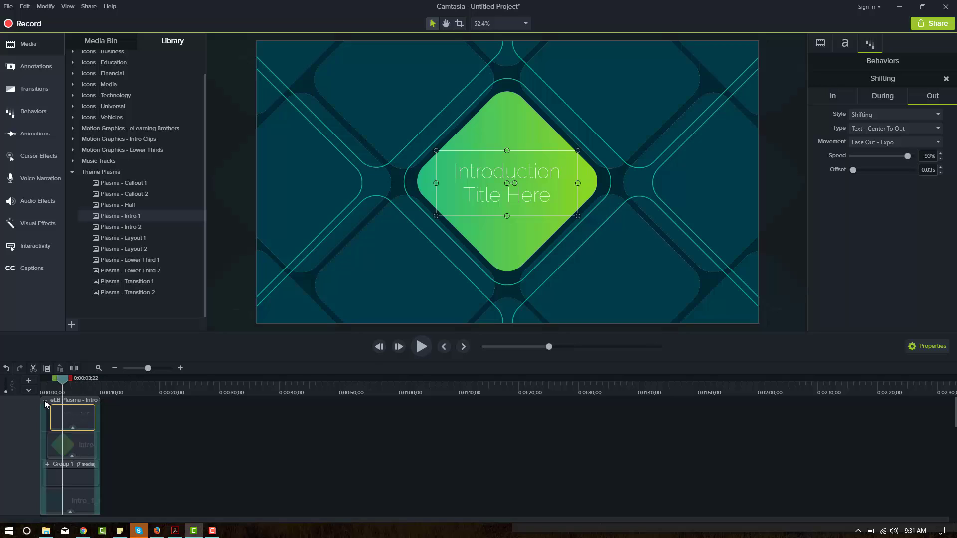
left_click(44, 400)
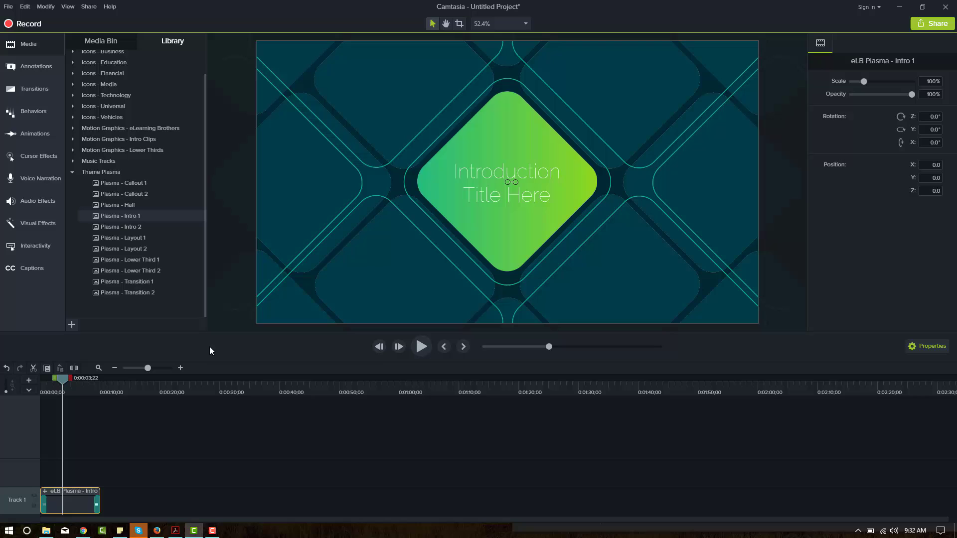
Step: Apply the Scale behavior to an inner intro layer and review its During and Out settings
left_click(40, 116)
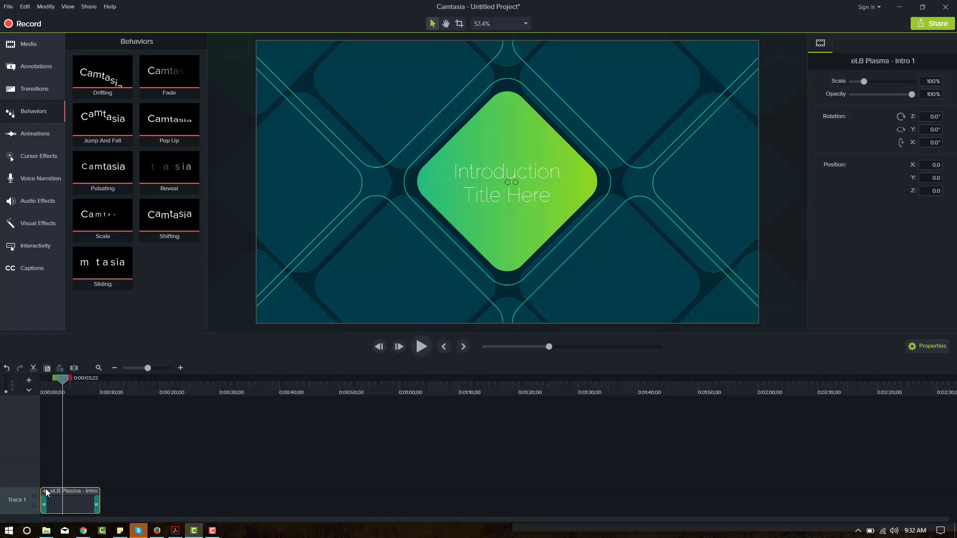
left_click_drag(46, 492, 72, 474)
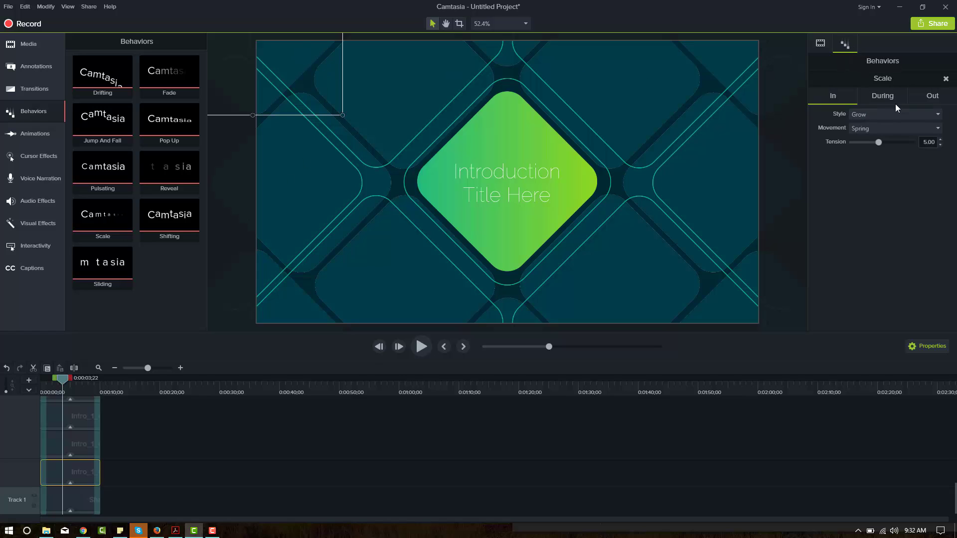
left_click(883, 95)
left_click(927, 97)
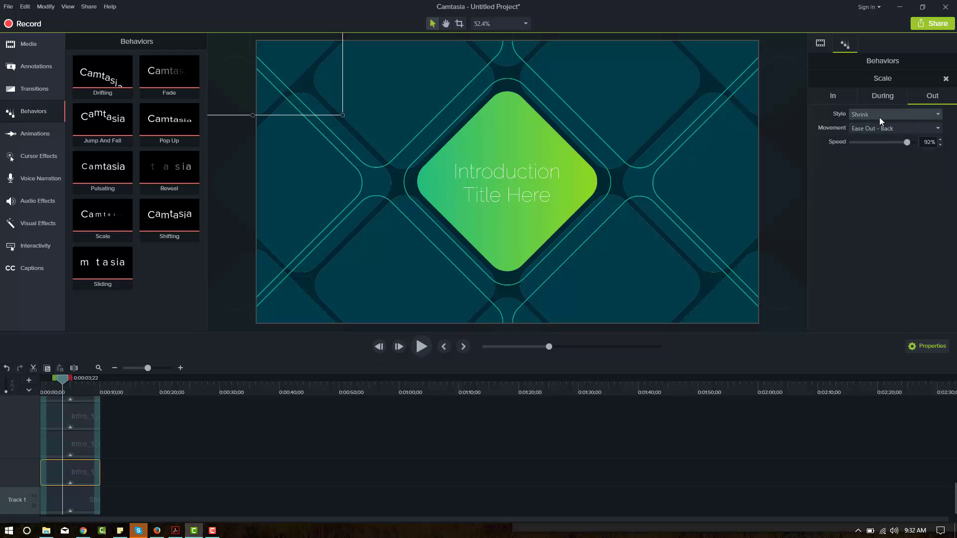
Step: Preview the Scale animation from about 1 second, collapse the intro group and the Theme Plasma folder
left_click(51, 387)
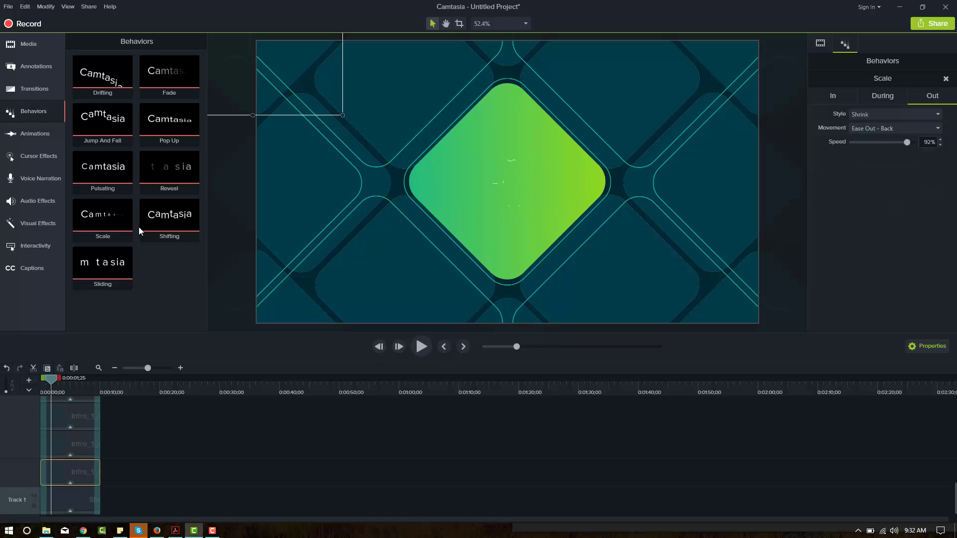
key("space")
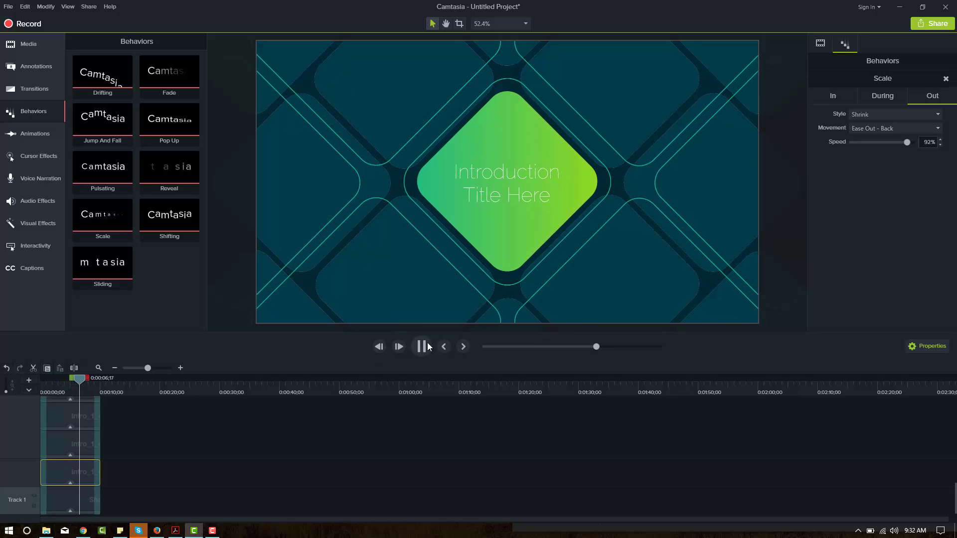
key("space")
left_click(50, 393)
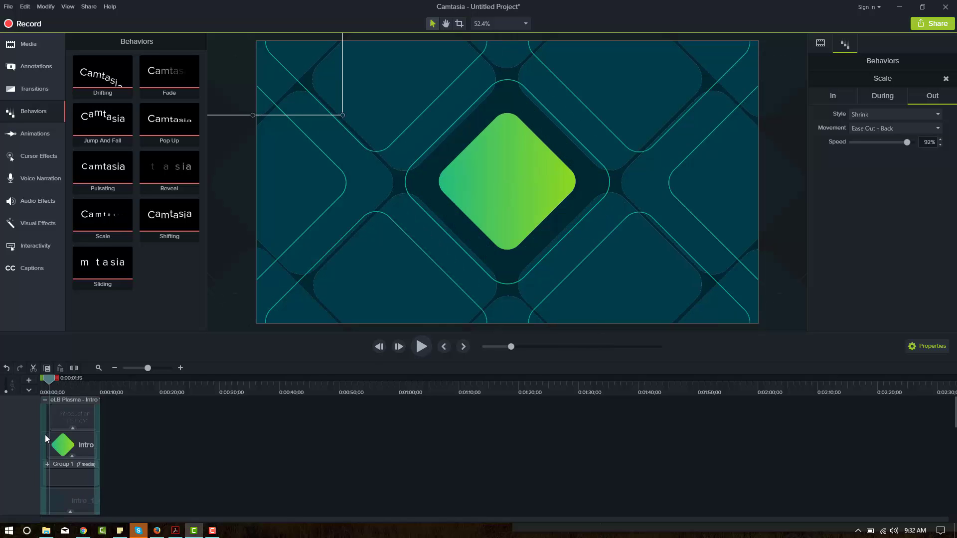
left_click(45, 400)
left_click(40, 46)
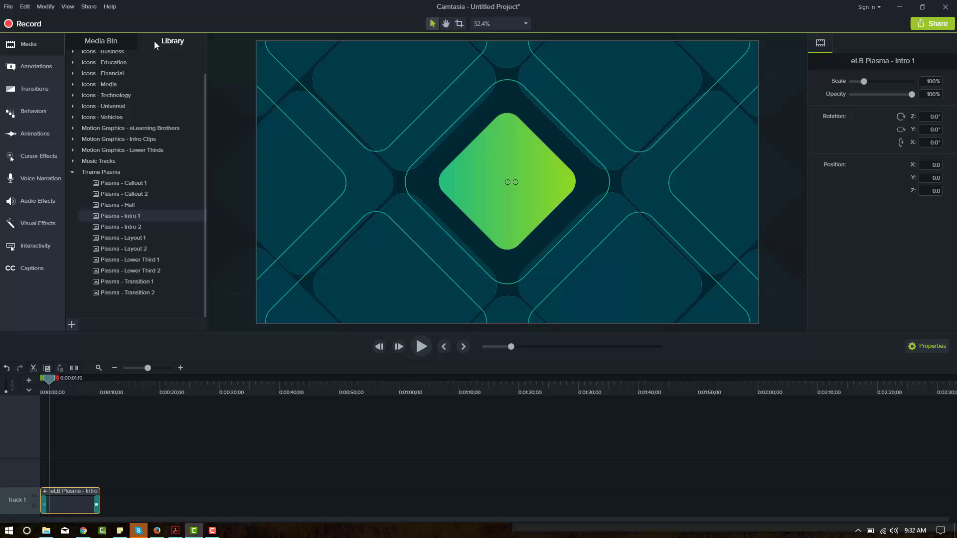
left_click(73, 172)
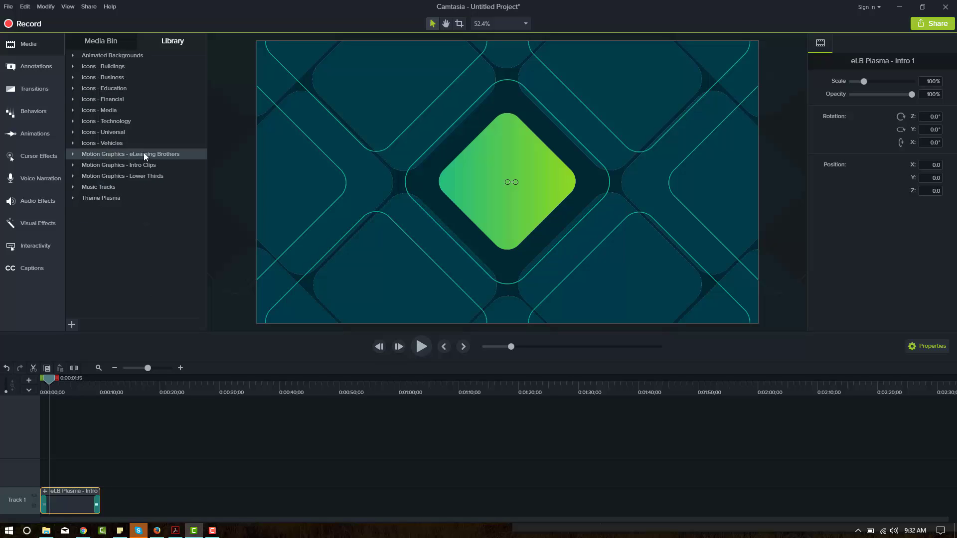
Step: Expand the Motion Graphics - eLearning Brothers folder and browse Visual Effects and Transitions
left_click(73, 155)
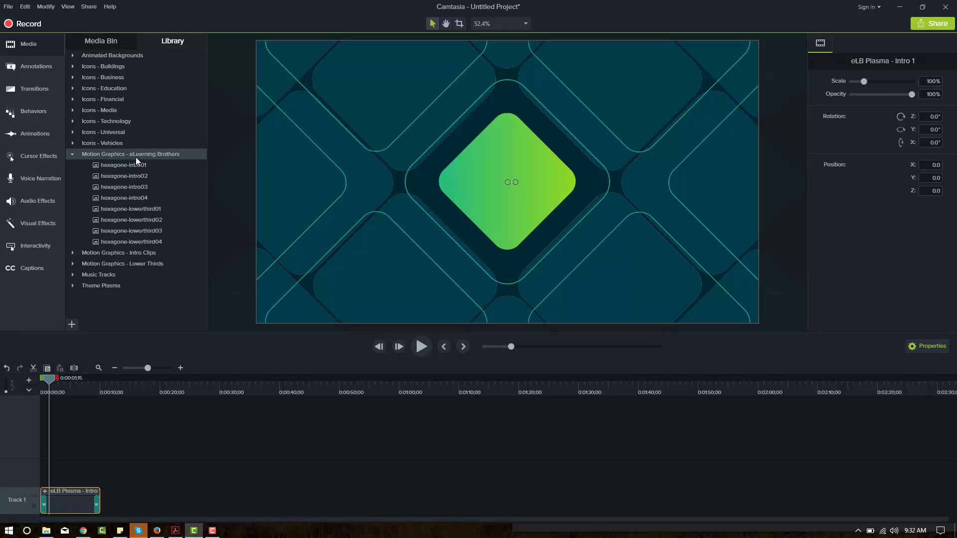
left_click(39, 227)
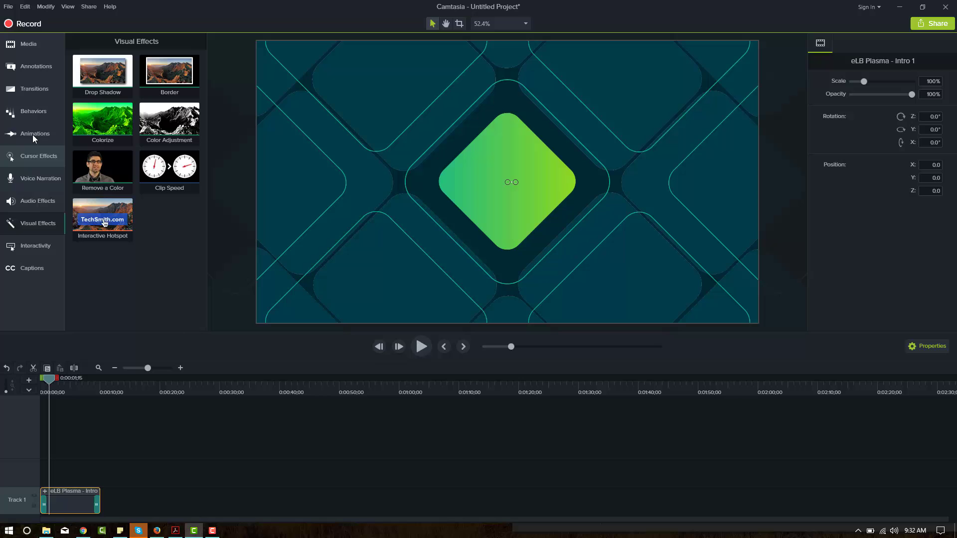
left_click(37, 92)
scroll(149, 239, "down", 7)
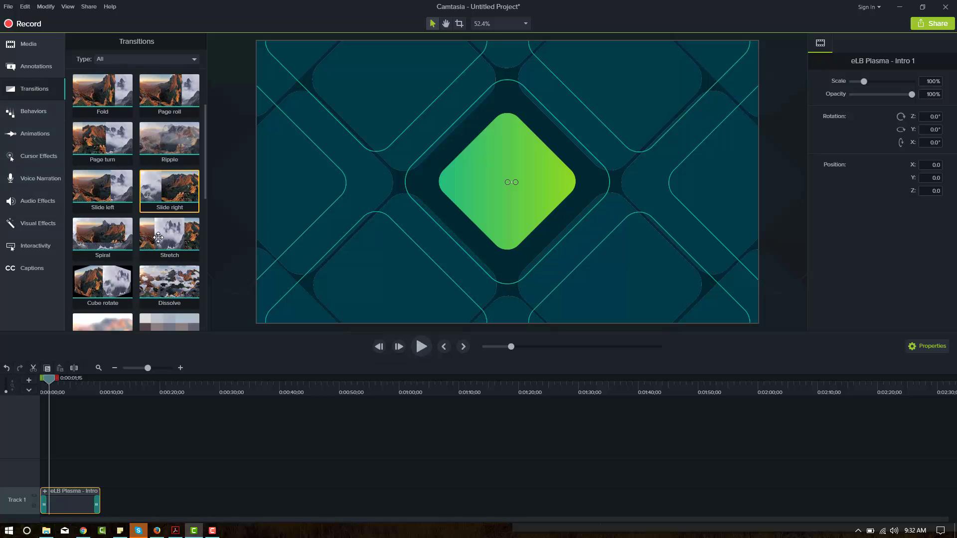
scroll(148, 306, "down", 2)
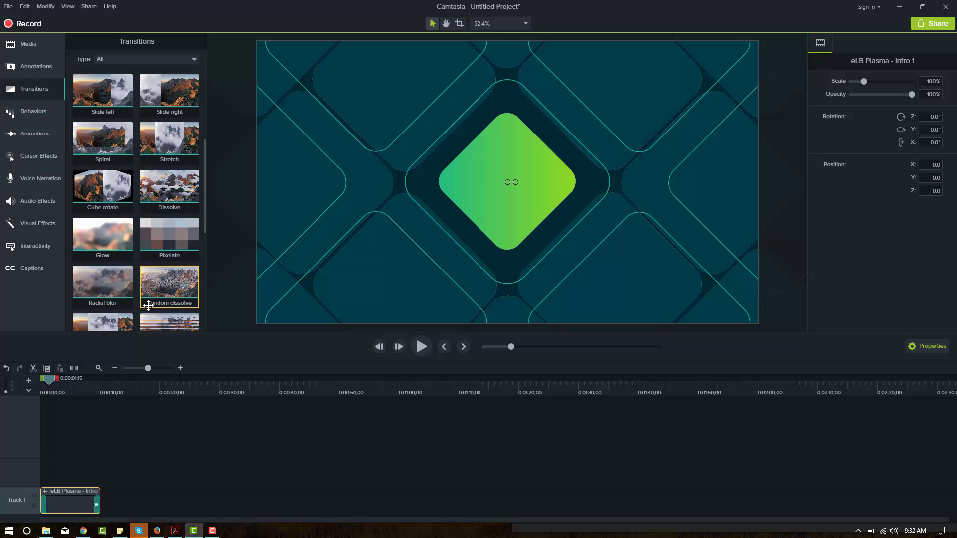
Step: Show the project's Intro_1 image files in the Media Bin, then switch to the Plasma theme web page
left_click(30, 46)
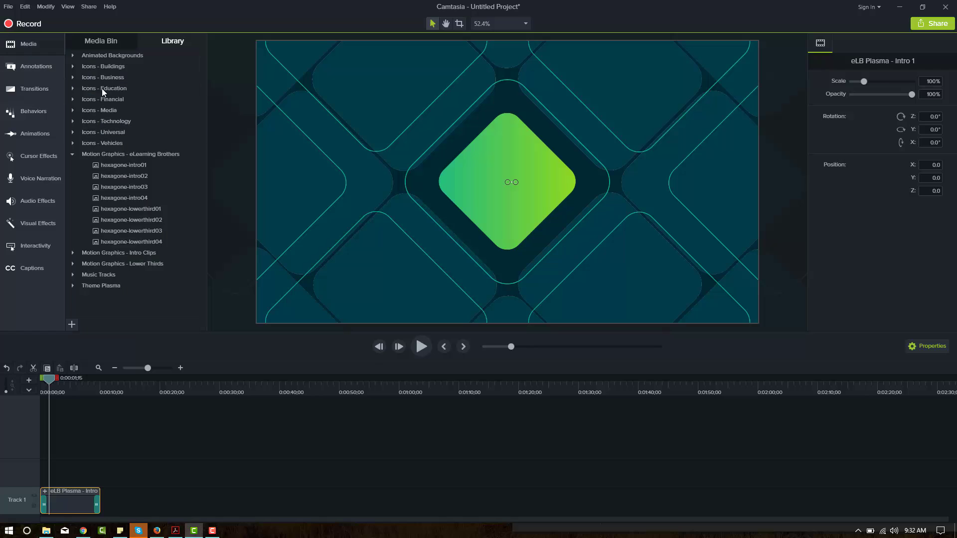
left_click(102, 40)
left_click_drag(170, 179, 130, 216)
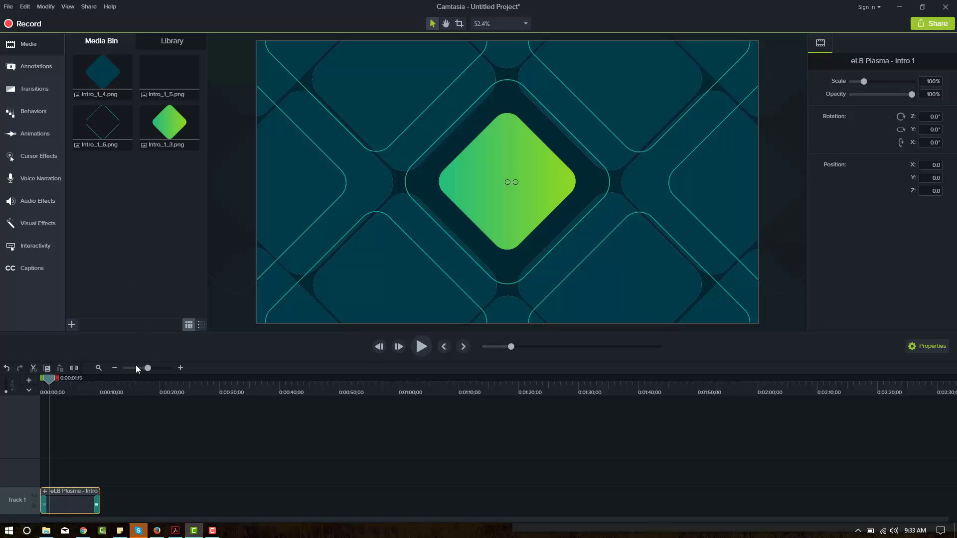
left_click(72, 390)
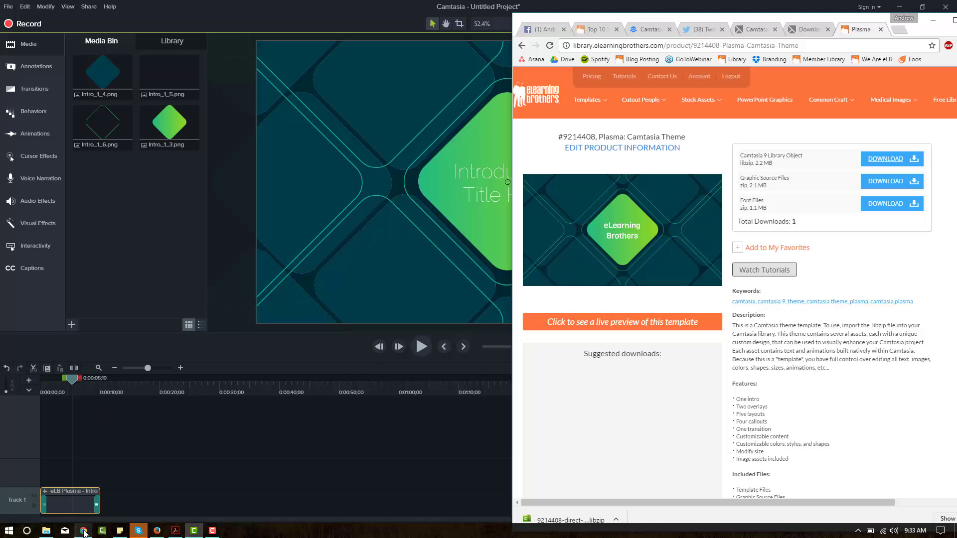
left_click(83, 530)
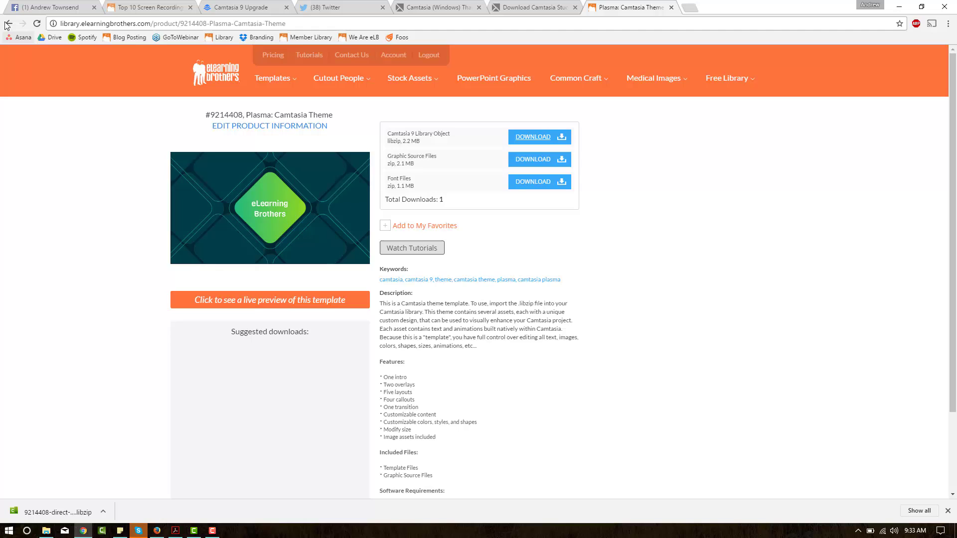
Step: Go back to the Camtasia theme results showing Stone, then minimize the browser
left_click(8, 24)
scroll(709, 356, "down", 2)
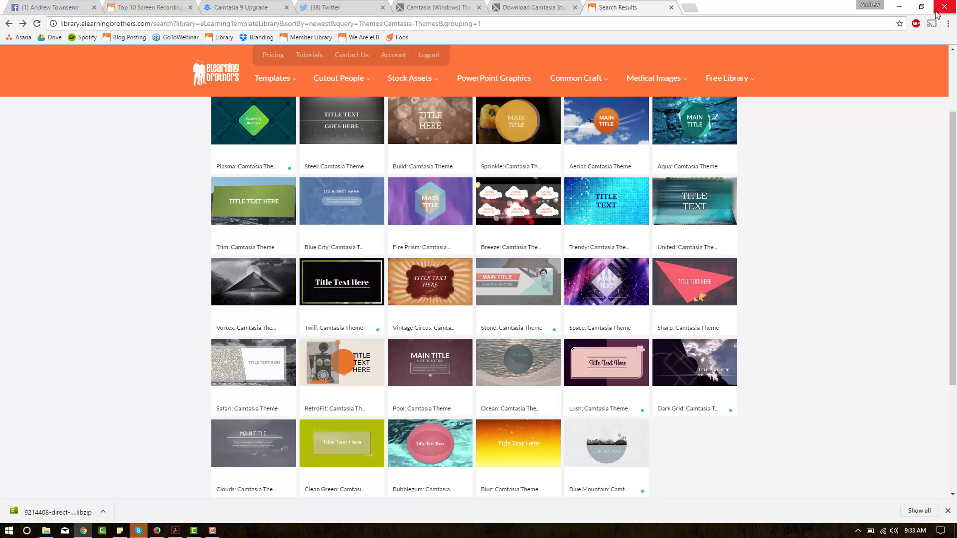
left_click(899, 7)
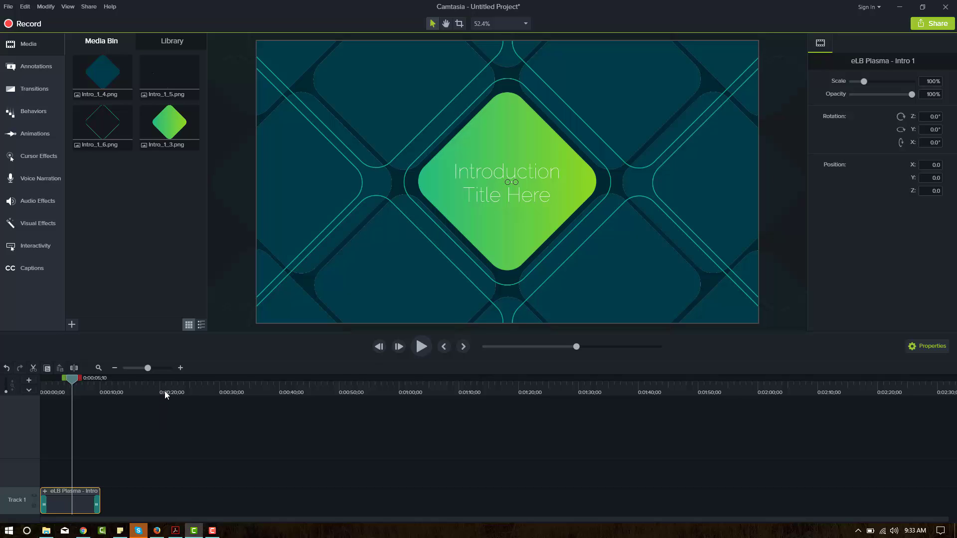
Step: Drag the zipped Stone theme from Downloads into Camtasia and accept all import prompts, including the older-version library
key("alt+Tab")
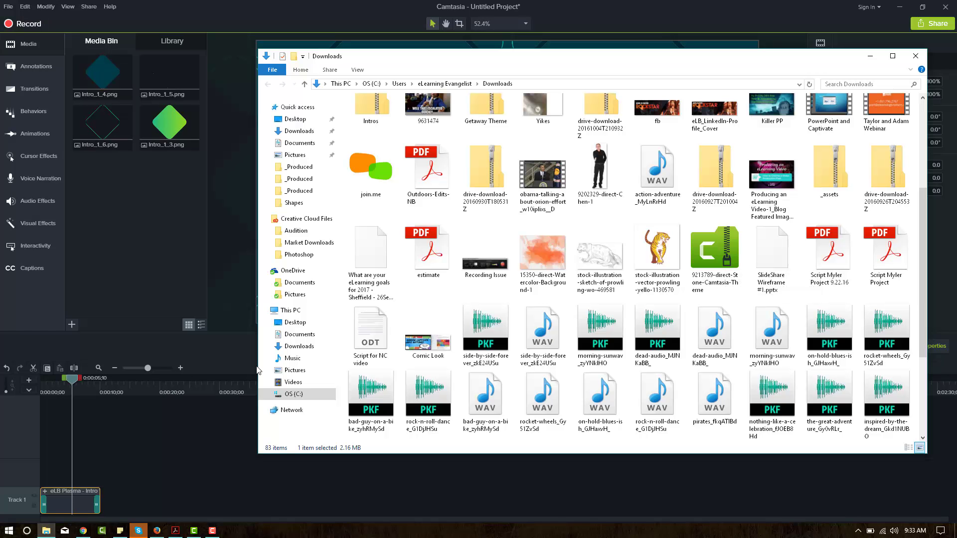
left_click_drag(715, 253, 129, 216)
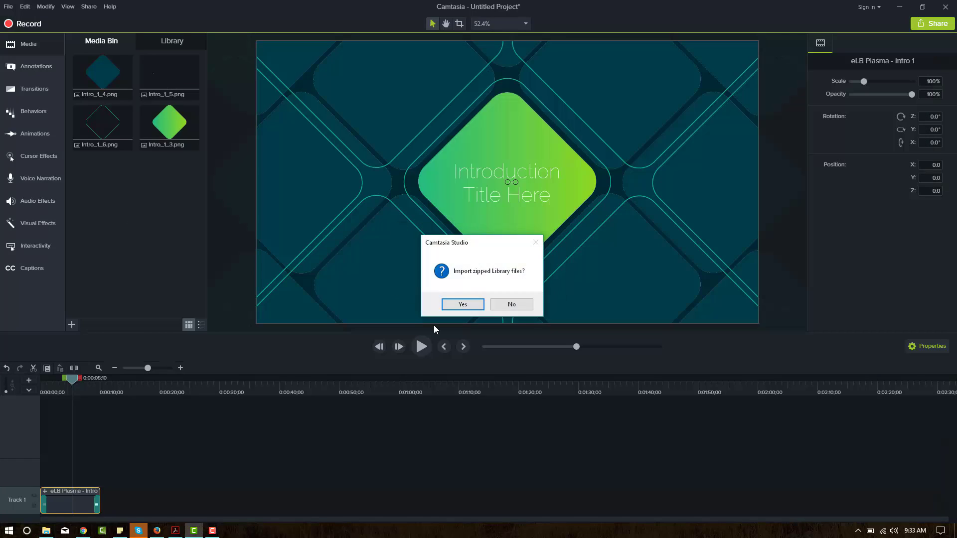
left_click(457, 305)
left_click(172, 42)
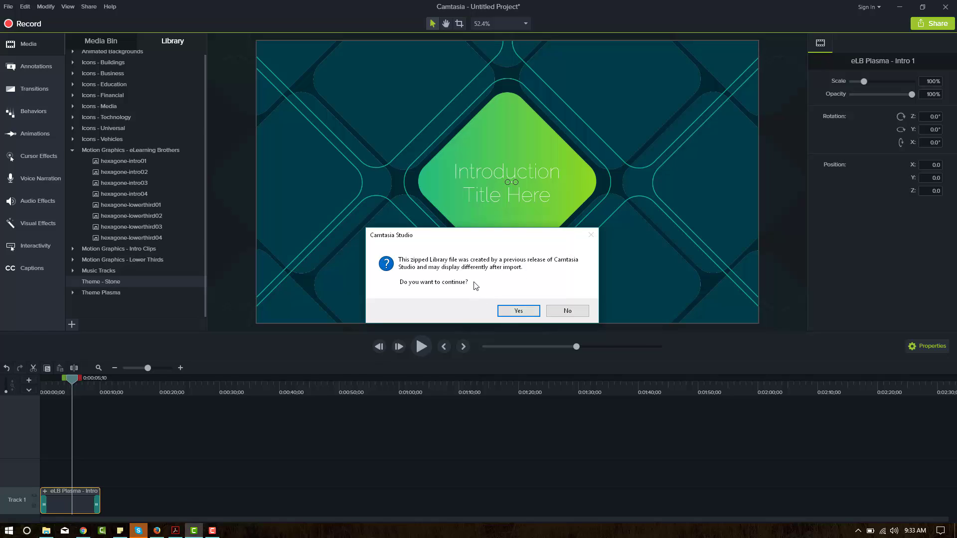
left_click(518, 311)
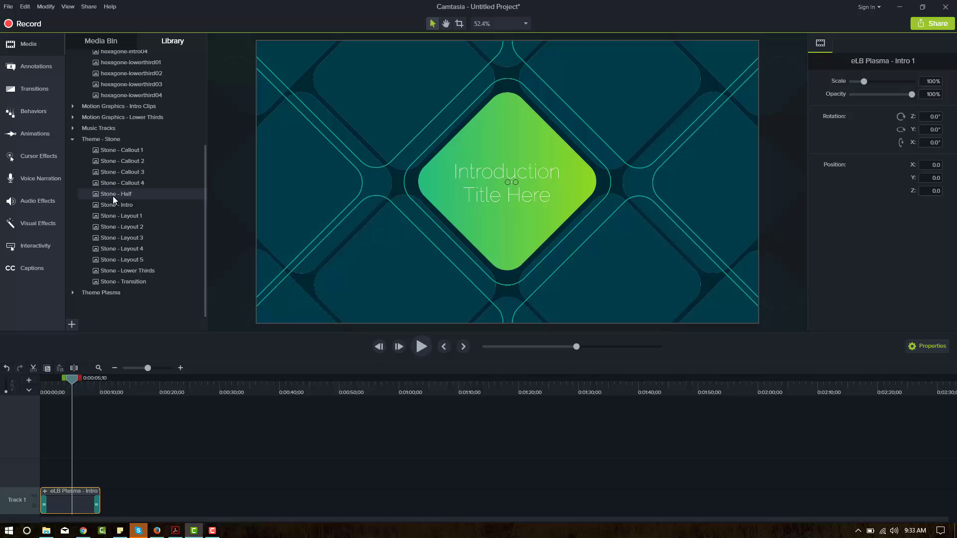
Step: Preview Stone - Half, then add Stone - Lower Thirds to Track 1 after the intro
double_click(113, 196)
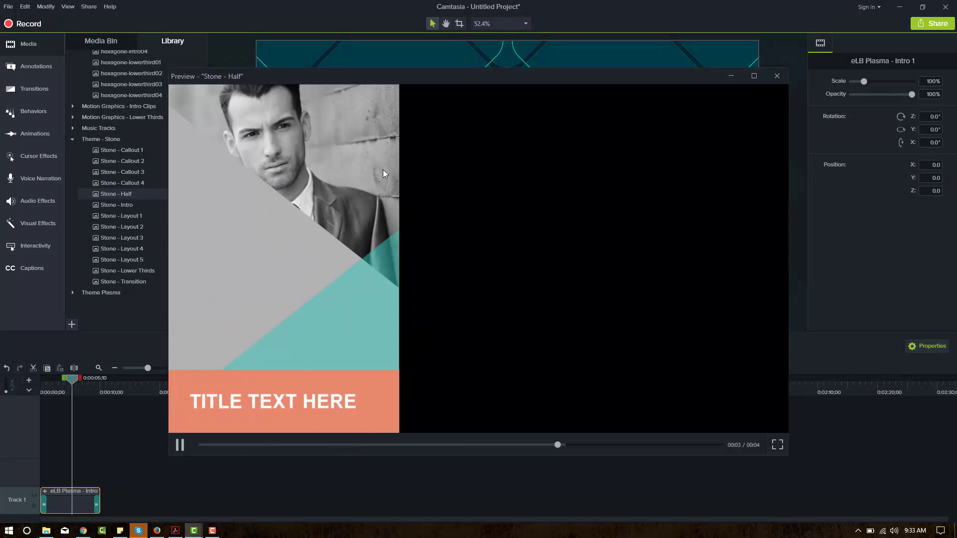
left_click(777, 76)
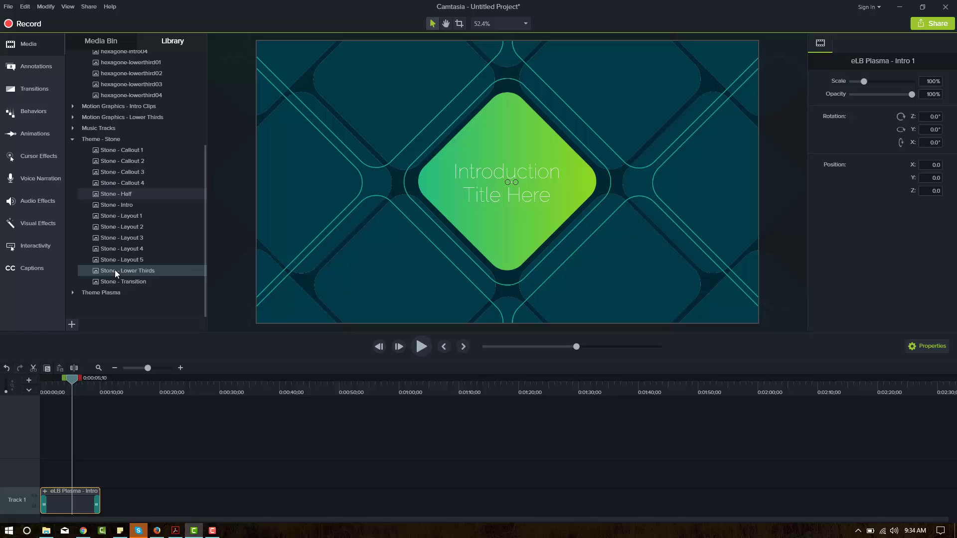
left_click_drag(111, 270, 124, 508)
Step: Play back the lower-third clip's "TITLE TEXT HERE" banner animation
left_click(124, 396)
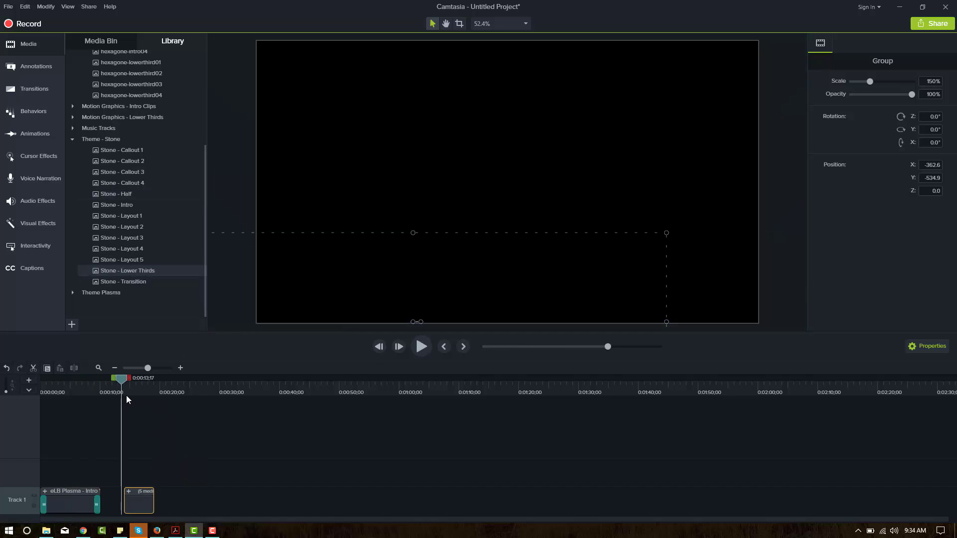
key("space")
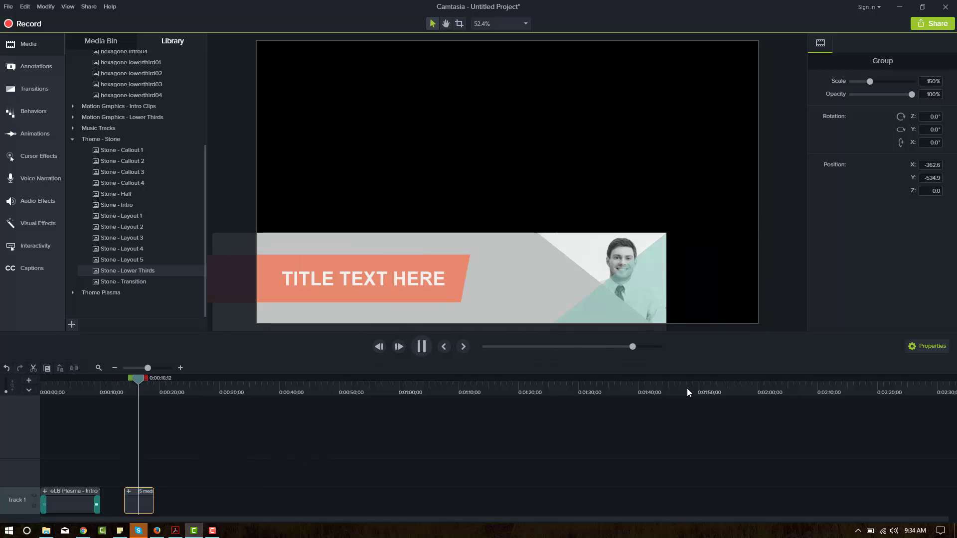
key("space")
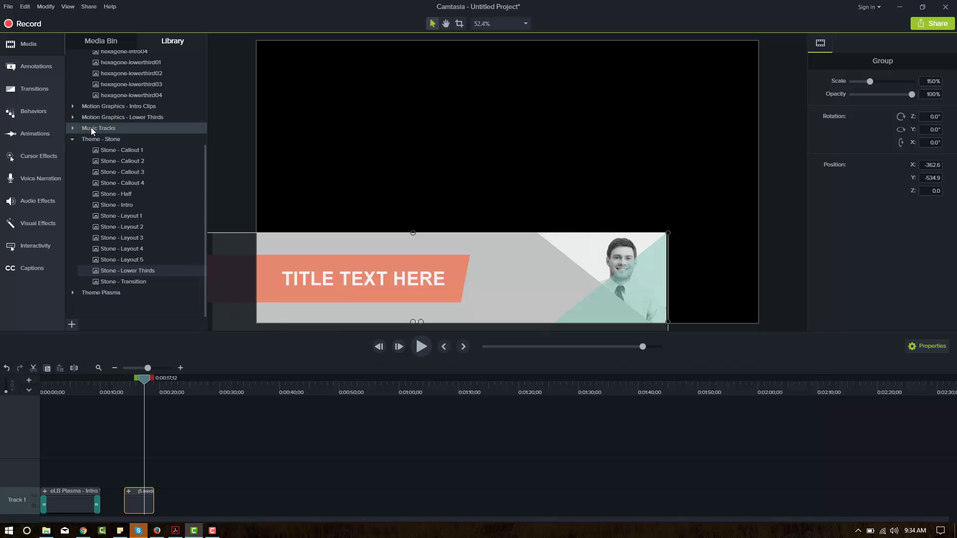
Step: Collapse Motion Graphics - eLearning Brothers and expand Theme Plasma to list its items beside Stone
scroll(95, 150, "up", 3)
left_click(73, 79)
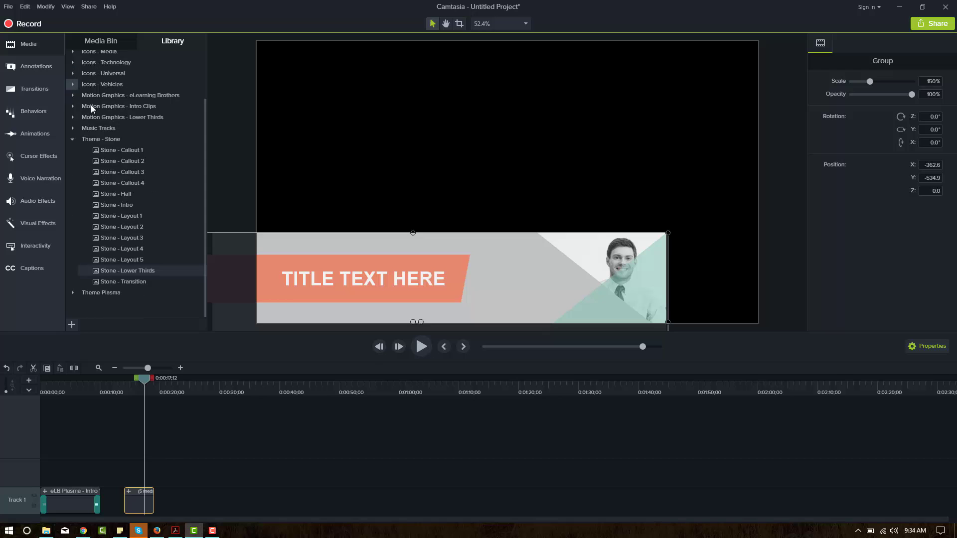
left_click(73, 292)
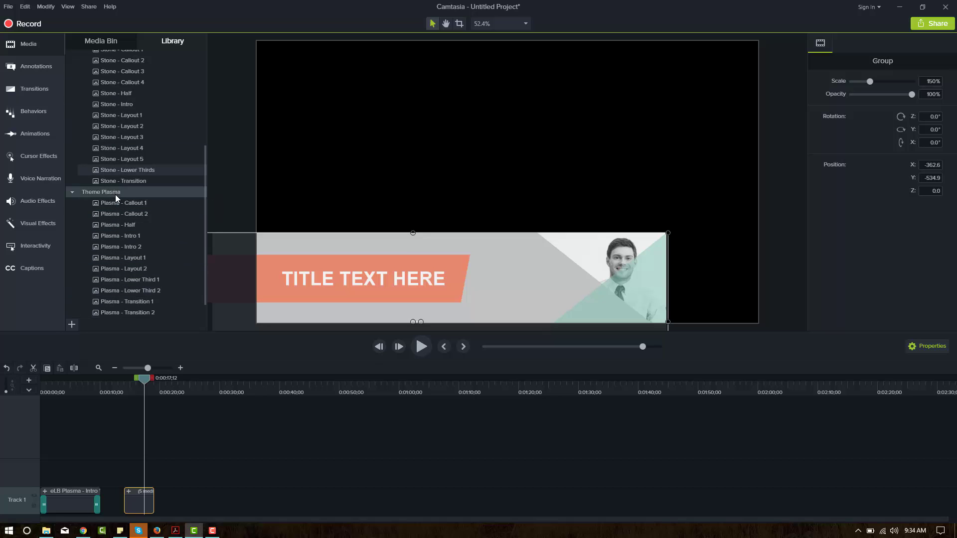
left_click_drag(206, 185, 202, 176)
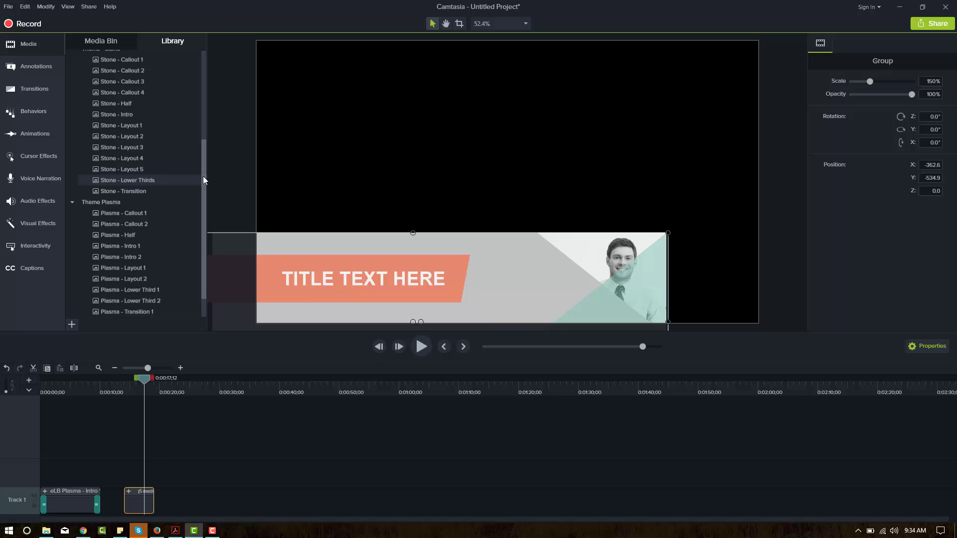
scroll(203, 172, "up", 3)
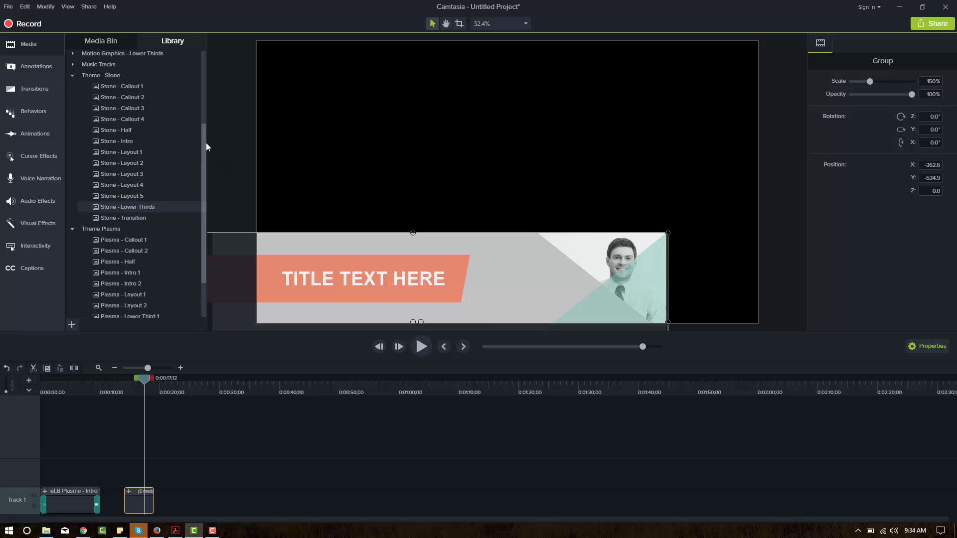
scroll(205, 147, "down", 2)
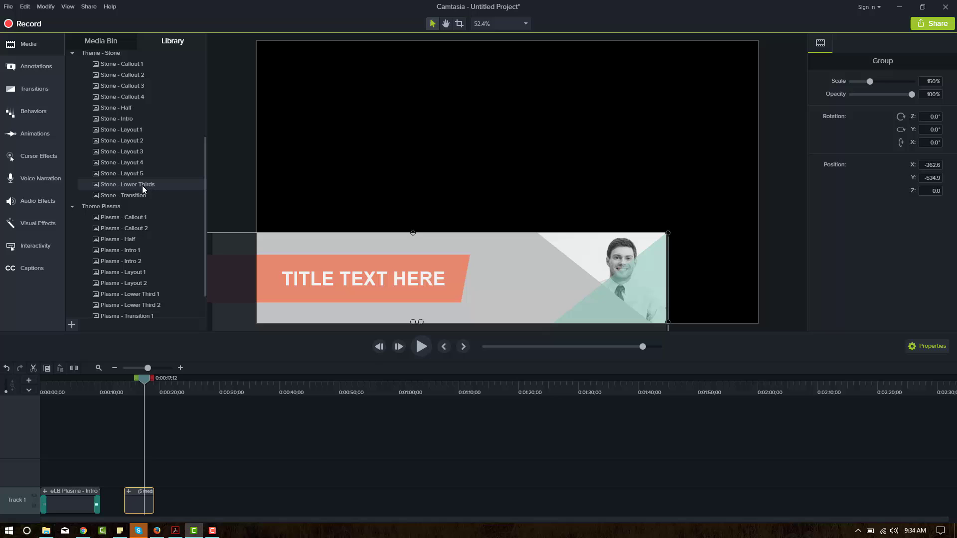
left_click_drag(205, 170, 205, 185)
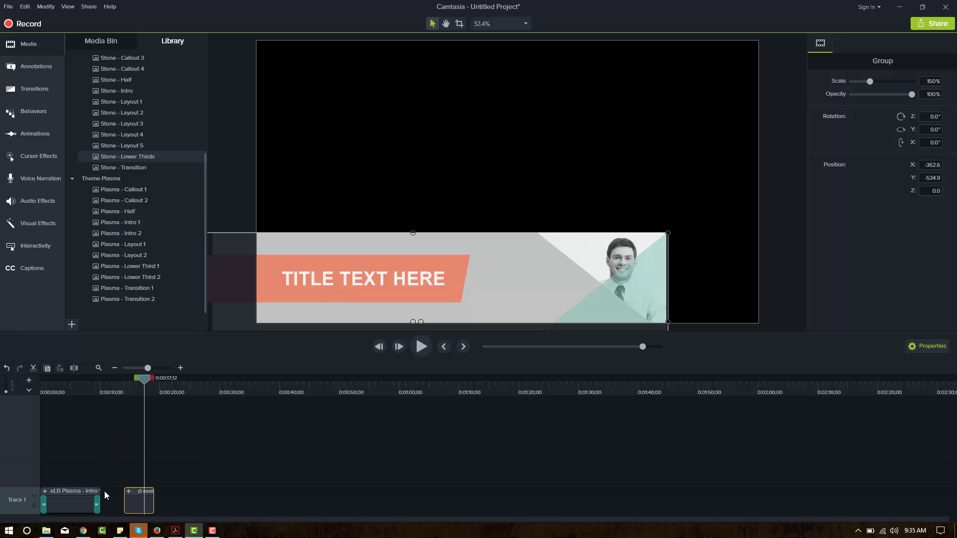
Step: Switch to Chrome, go forward to the Camtasia templates page, and scroll to its $149–$949 pricing packages
left_click(83, 531)
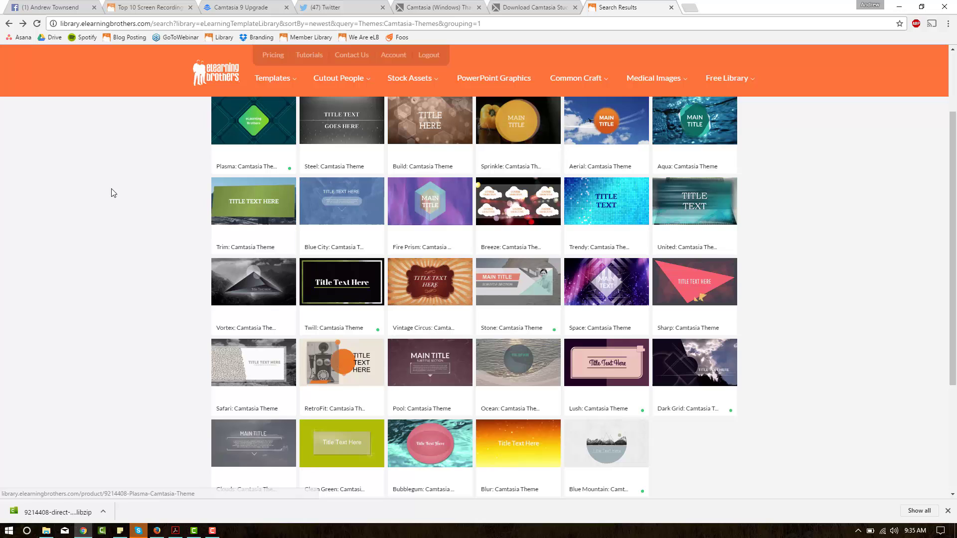
scroll(160, 157, "up", 1)
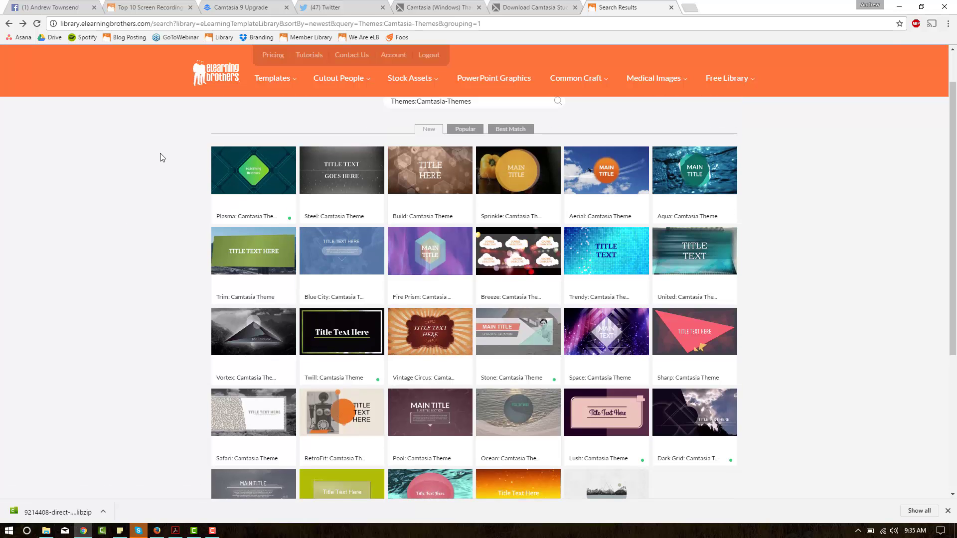
key("alt+Right")
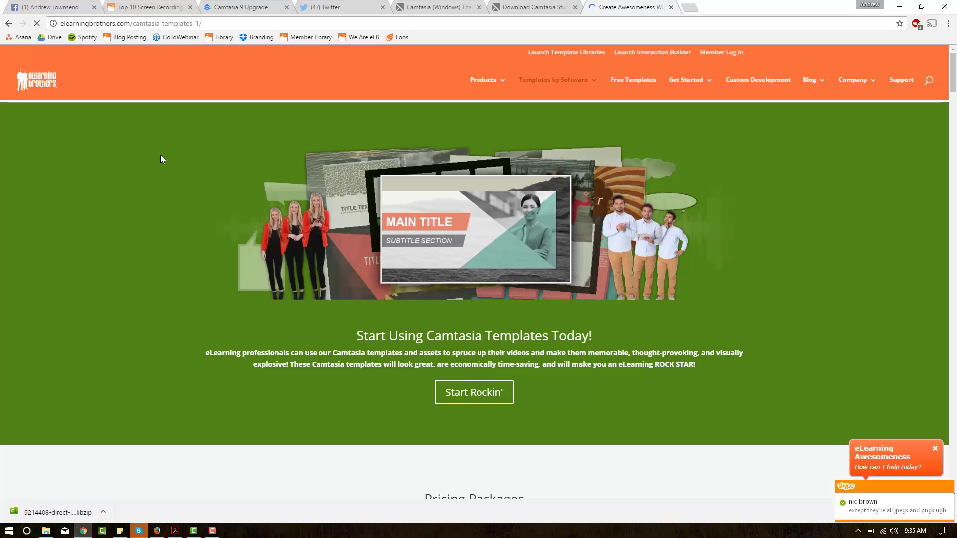
scroll(190, 204, "down", 5)
scroll(195, 220, "down", 2)
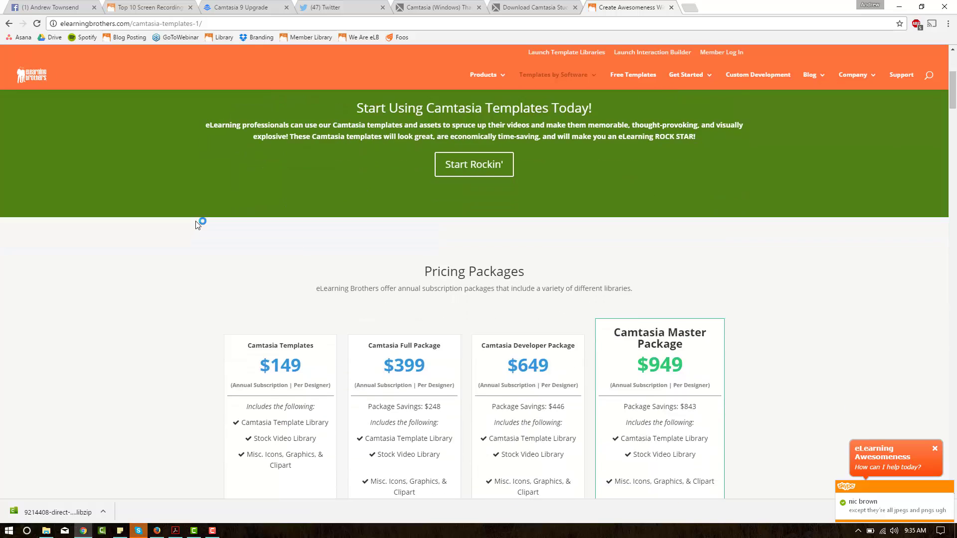
scroll(275, 198, "down", 2)
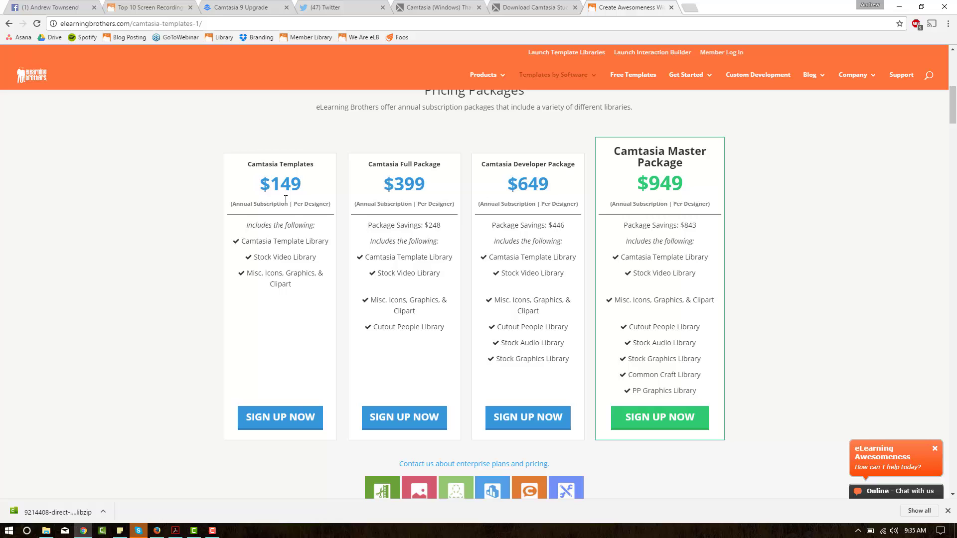
left_click_drag(303, 184, 263, 188)
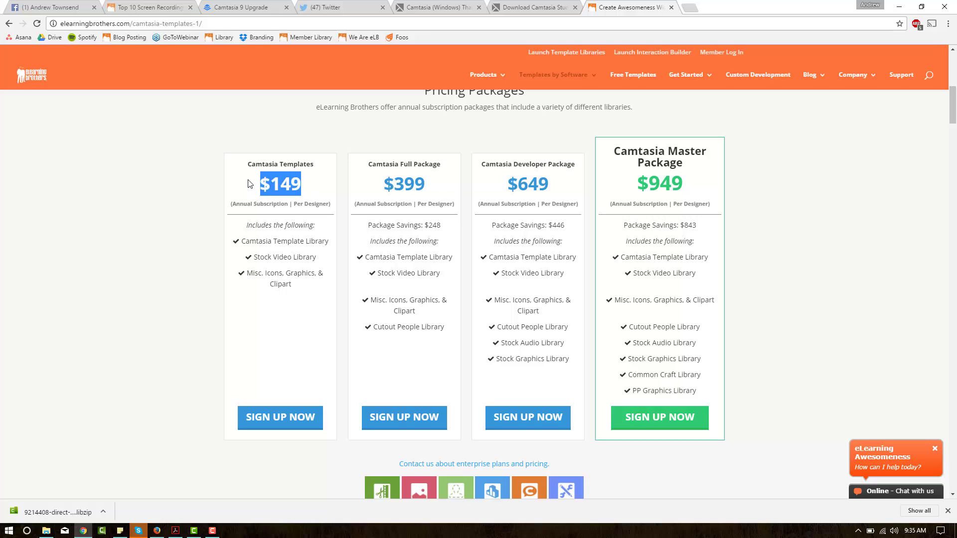
left_click(247, 184)
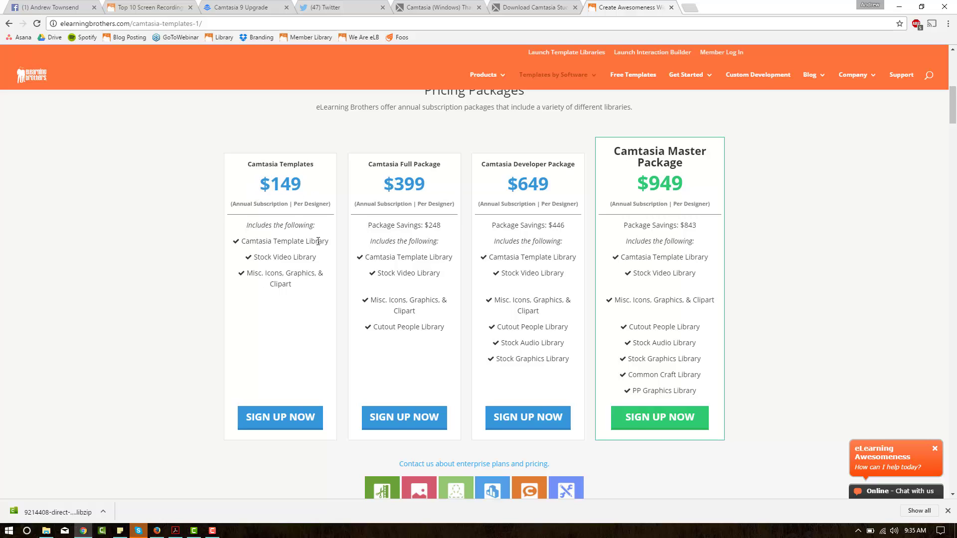